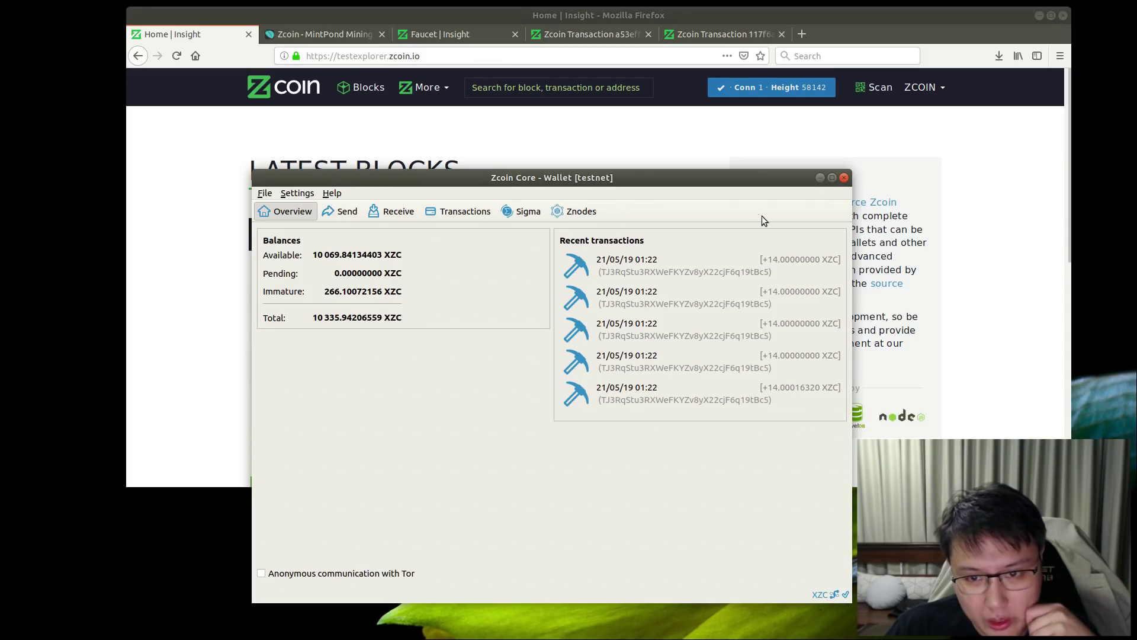
View the transaction history with mined rewards, the -287.6 XZC Faucet spend and a Mint
{"action": "left_click", "coordinate": [465, 212]}
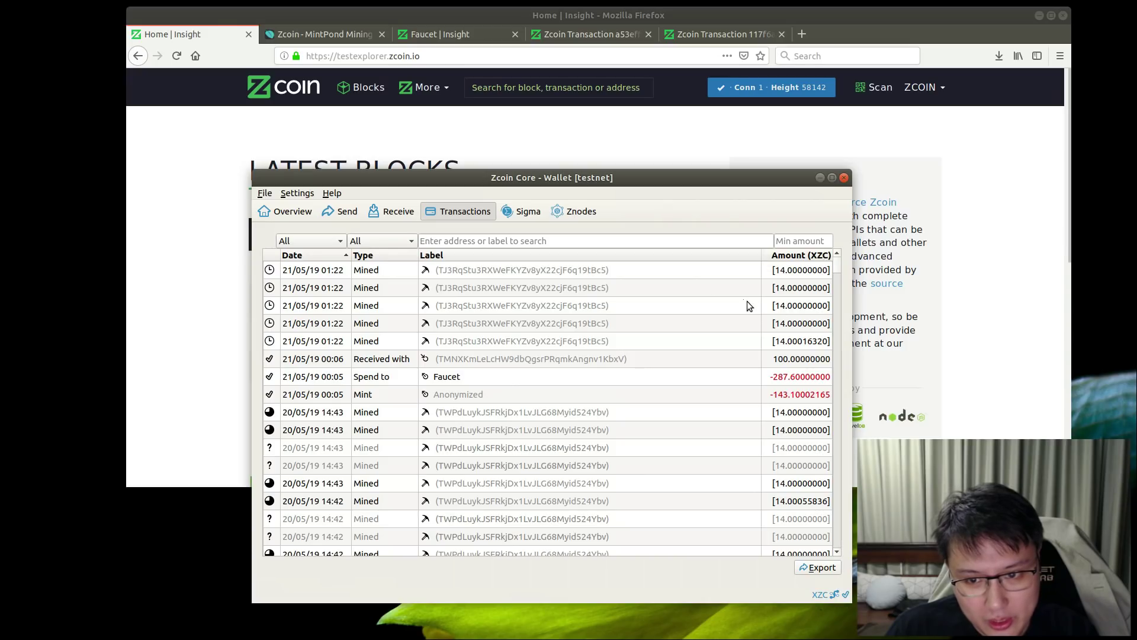
Mint 589.4 XZC into Sigma coins and dismiss the success message
{"action": "left_click", "coordinate": [534, 216]}
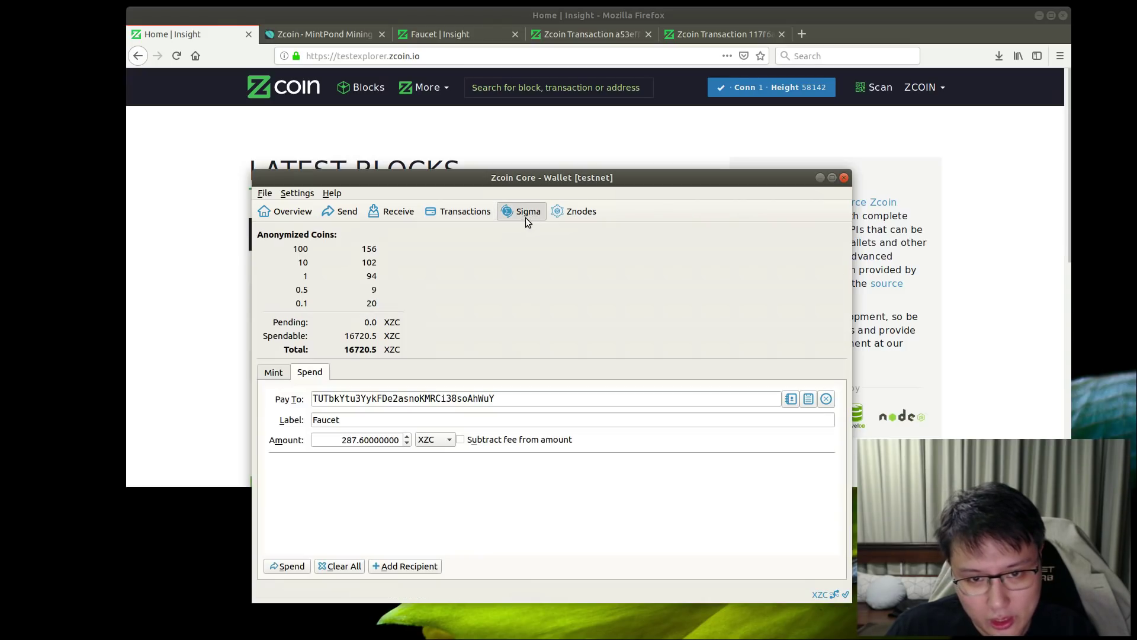
{"action": "left_click", "coordinate": [285, 373]}
{"action": "left_click", "coordinate": [373, 398]}
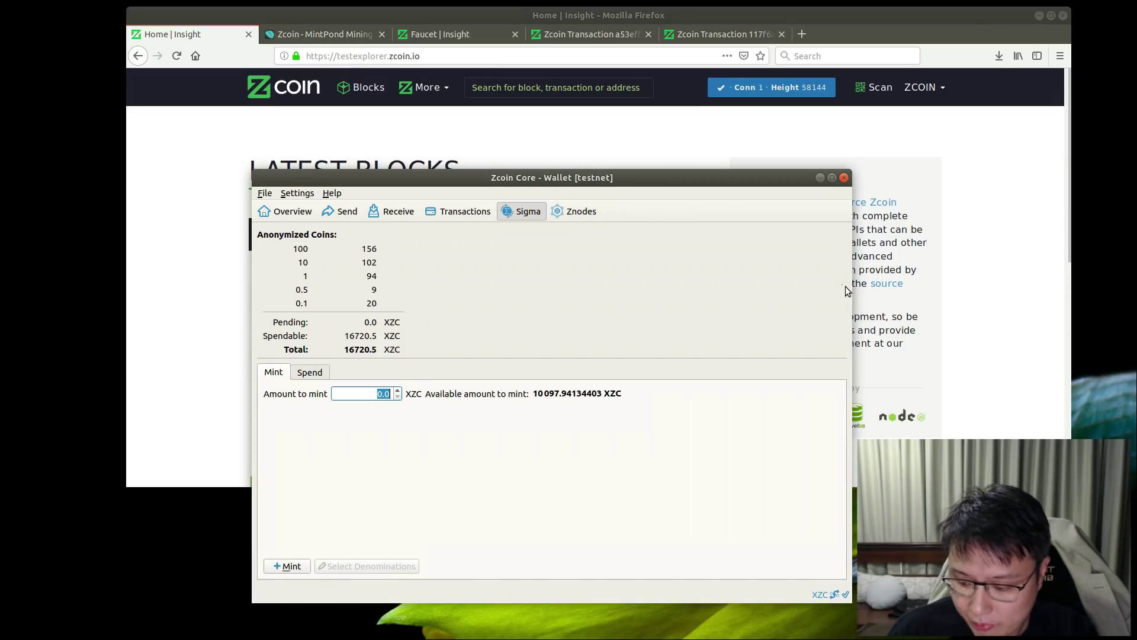
{"action": "type", "text": "589"}
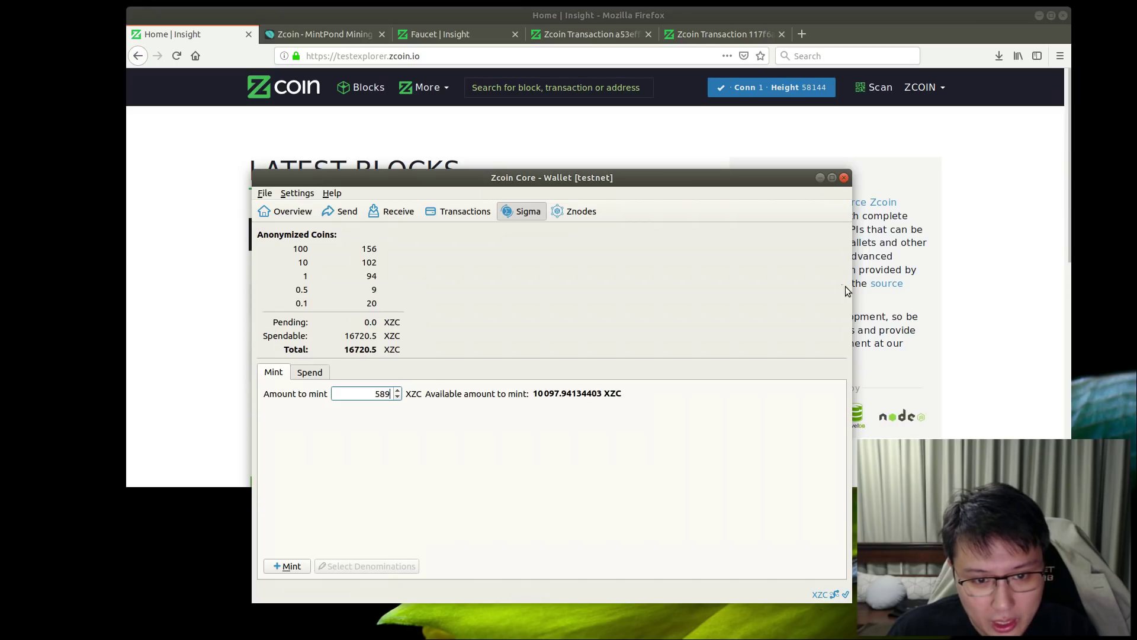
{"action": "type", "text": ".4"}
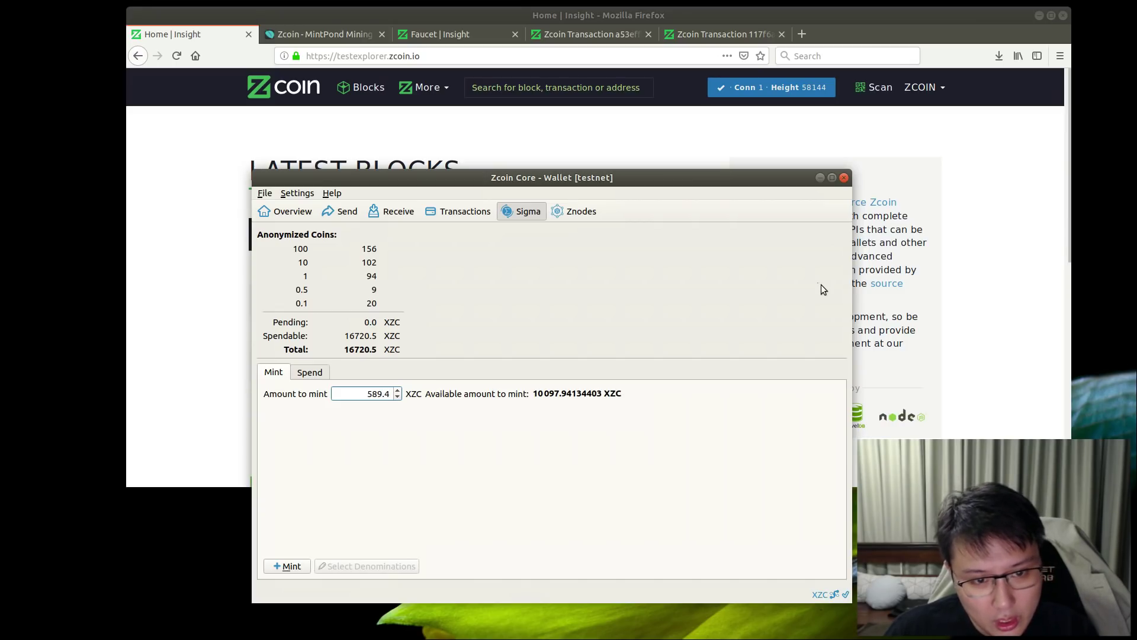
{"action": "left_click", "coordinate": [287, 566]}
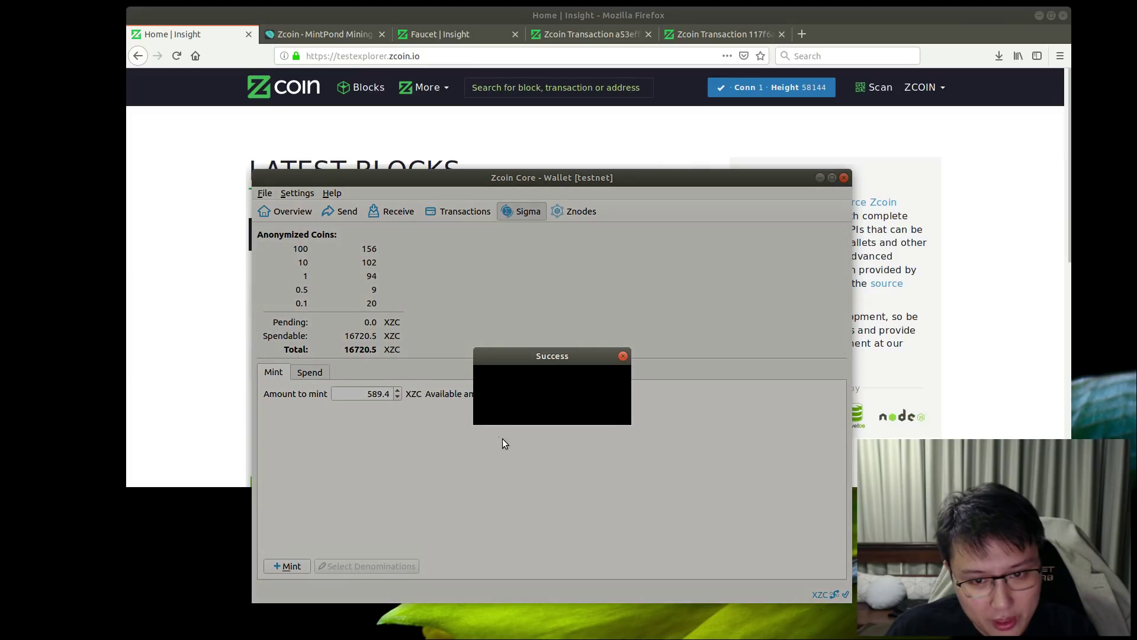
{"action": "left_click", "coordinate": [623, 356]}
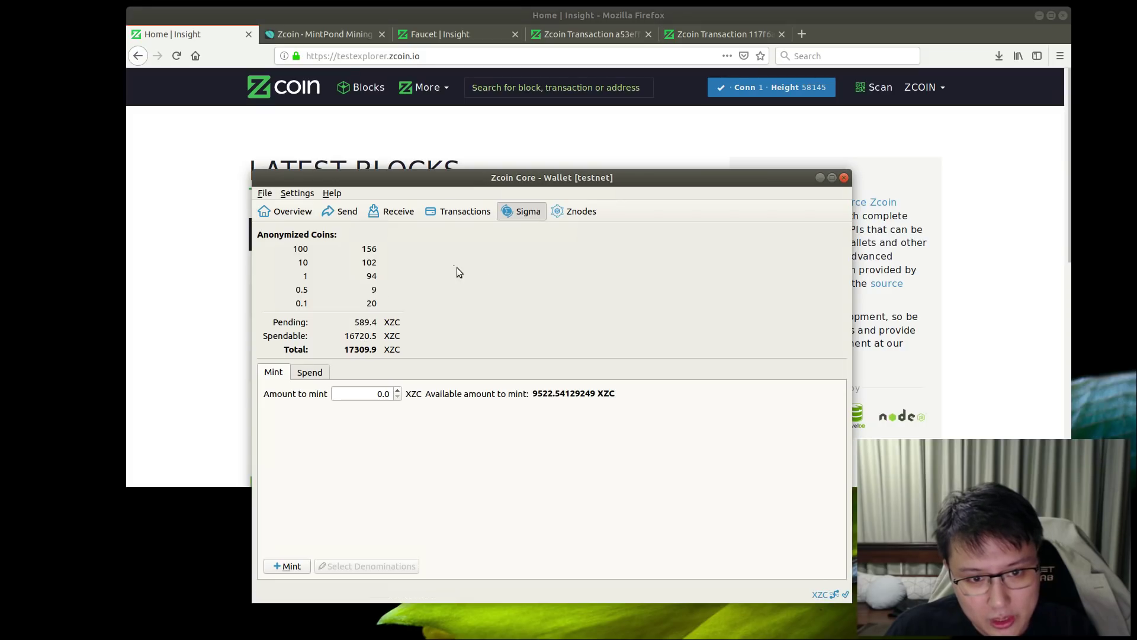
Spend 712.8 XZC of Sigma coins to the Faucet and confirm it
{"action": "left_click", "coordinate": [460, 212]}
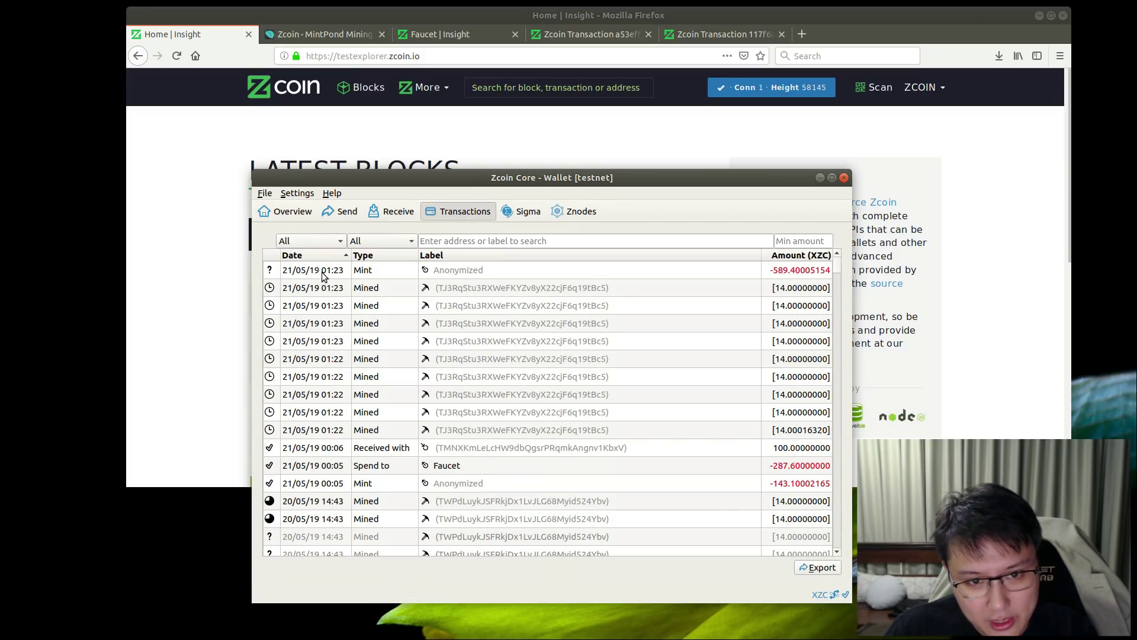
{"action": "left_click", "coordinate": [331, 213]}
{"action": "left_click", "coordinate": [508, 216]}
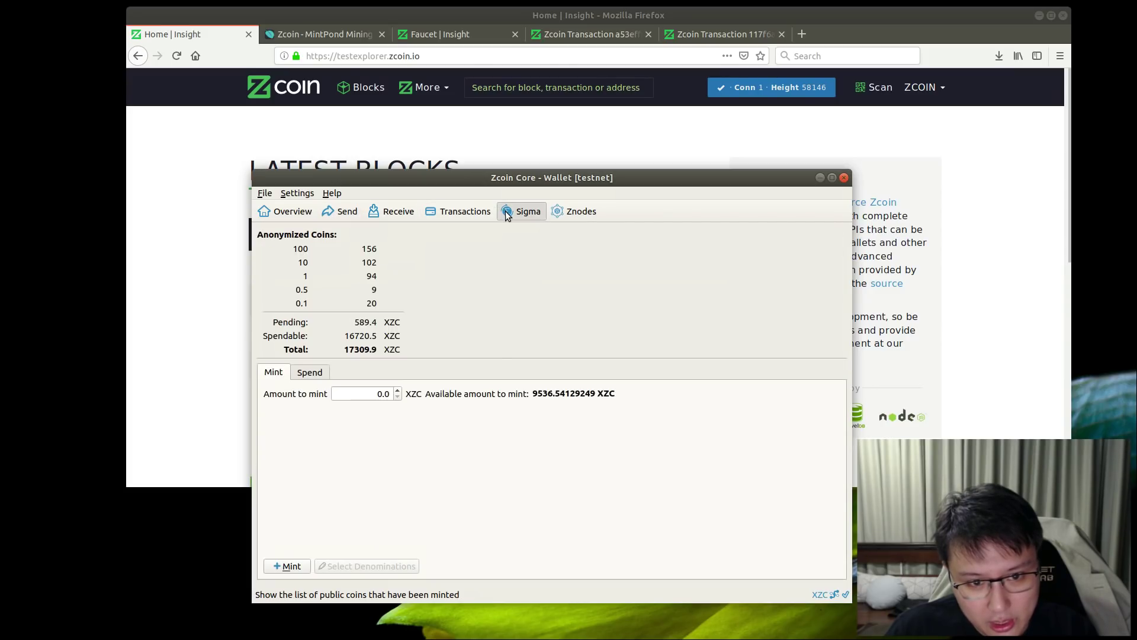
{"action": "left_click", "coordinate": [302, 373]}
{"action": "left_click_drag", "start_coordinate": [345, 441], "coordinate": [418, 438]}
{"action": "type", "text": "2"}
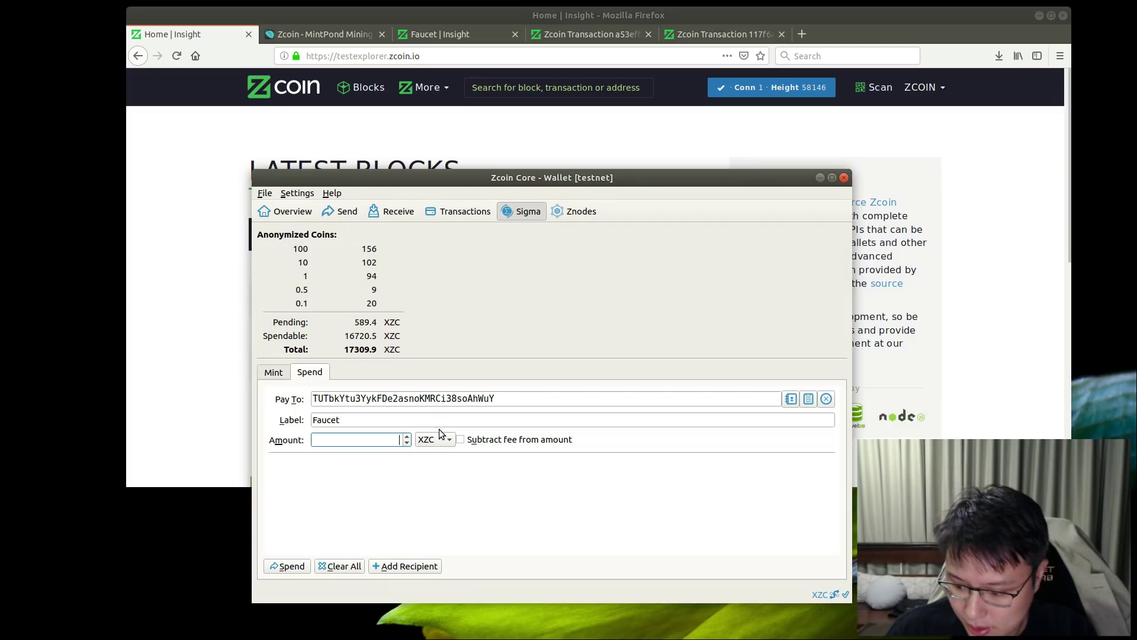
{"action": "type", "text": "712.9"}
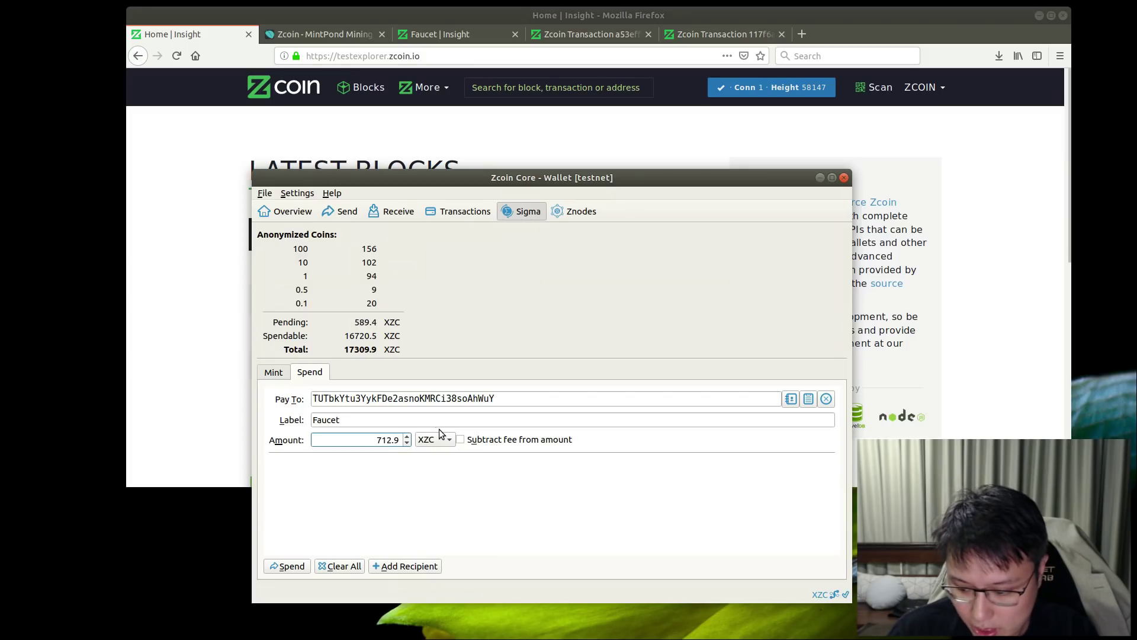
{"action": "type", "text": "8"}
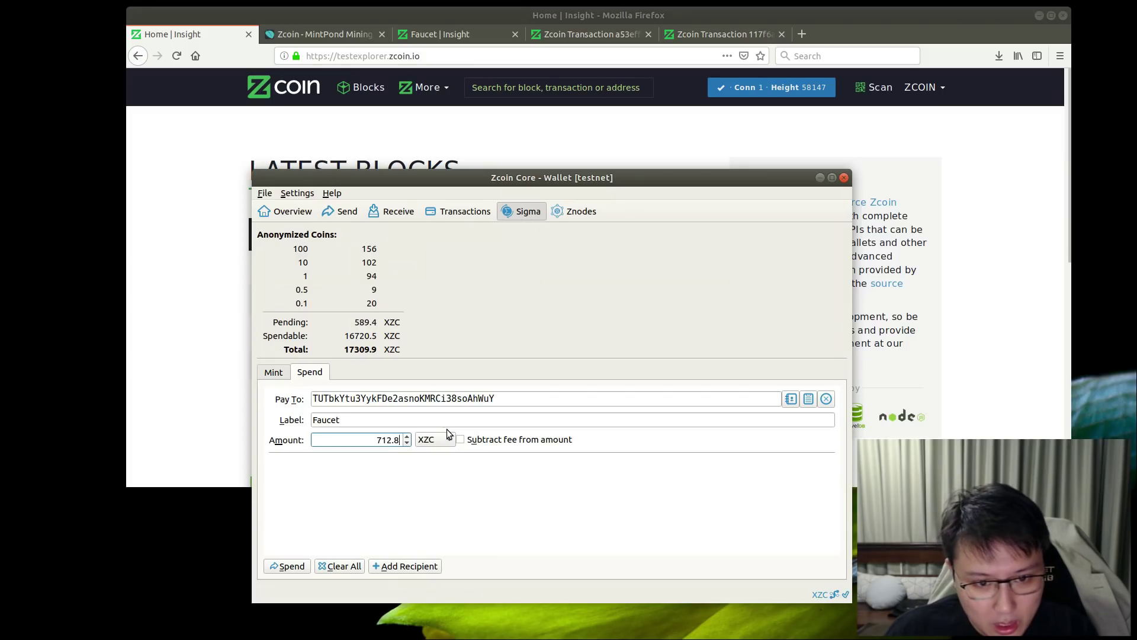
{"action": "left_click", "coordinate": [301, 569]}
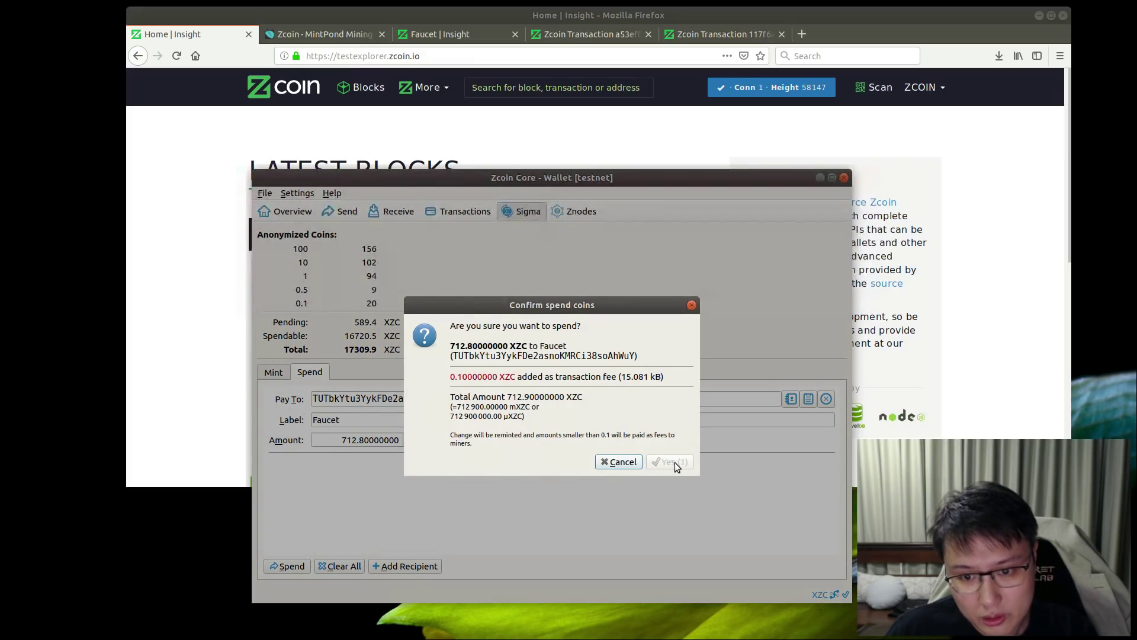
{"action": "left_click", "coordinate": [675, 463]}
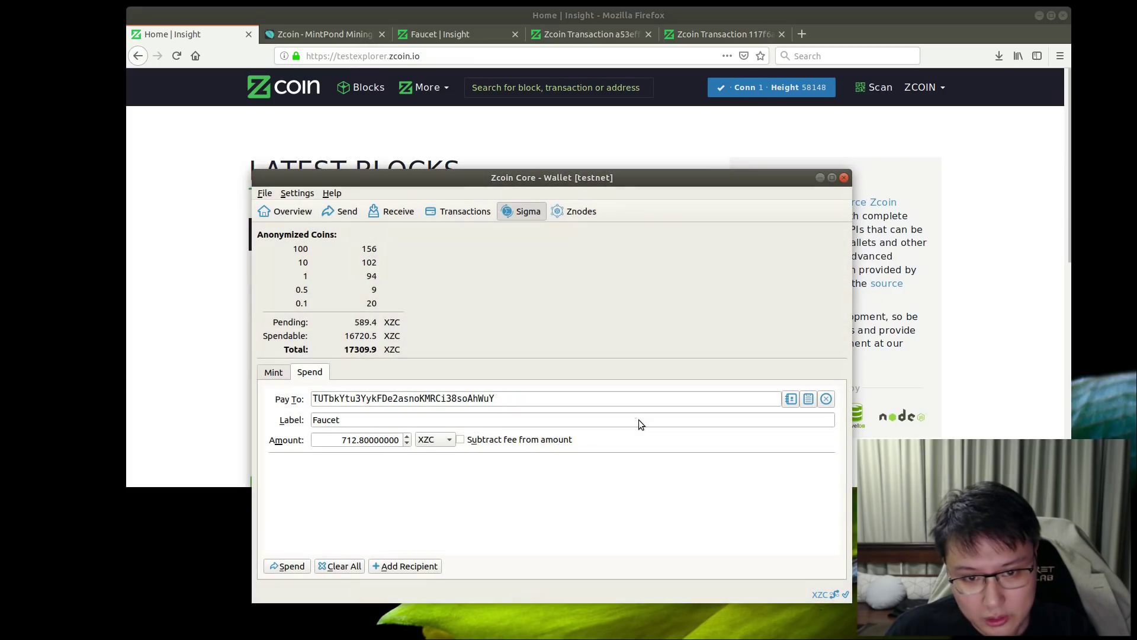
Open the 589.4 XZC mint transaction in the testexplorer.zcoin.io block explorer
{"action": "left_click", "coordinate": [449, 213]}
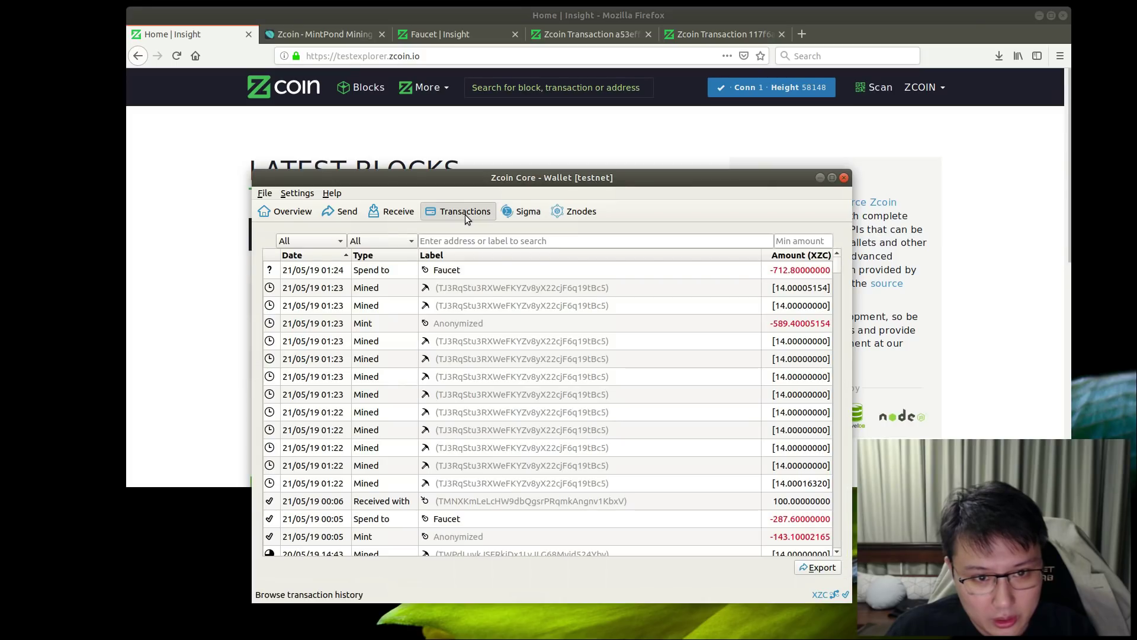
{"action": "left_click", "coordinate": [454, 325]}
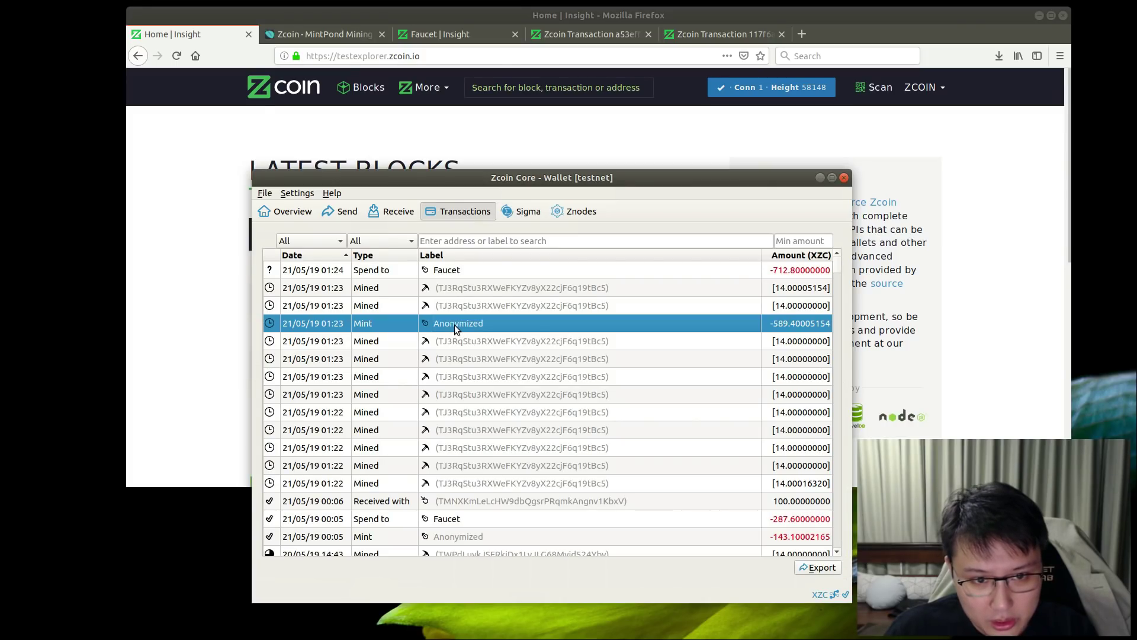
{"action": "right_click", "coordinate": [375, 325]}
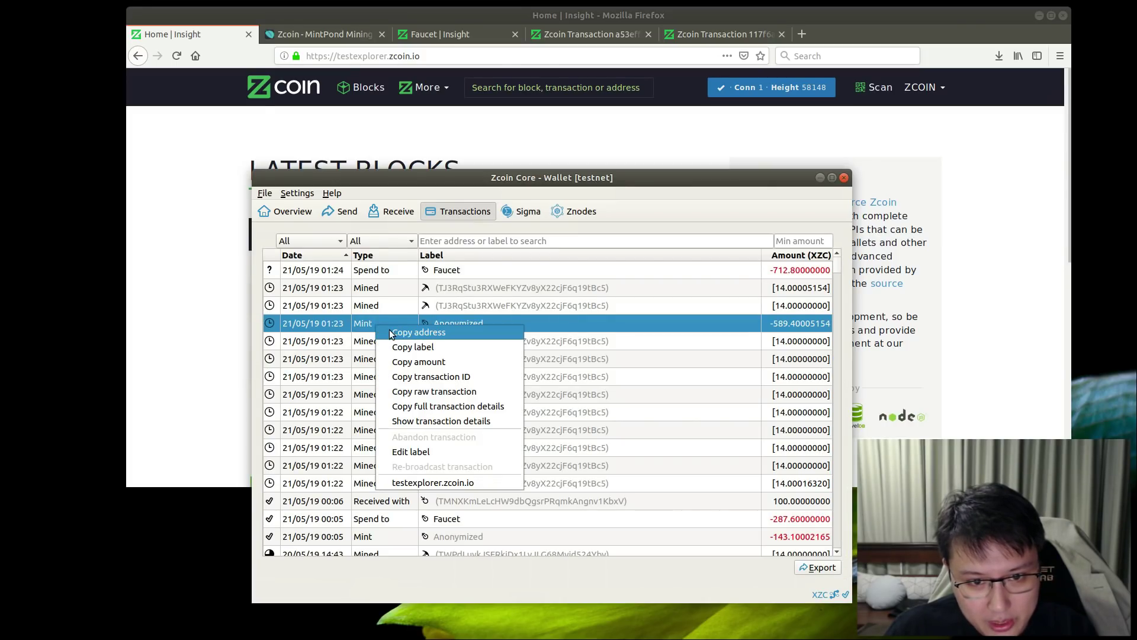
{"action": "left_click", "coordinate": [446, 482]}
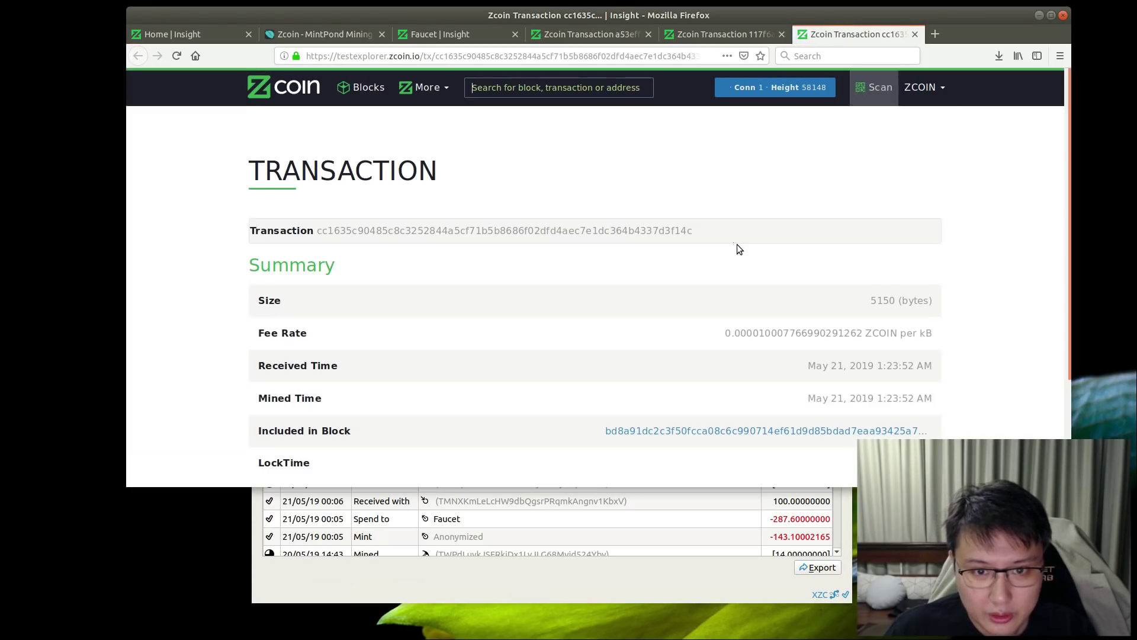
Expand the mint transaction's input and output details on the explorer page
{"action": "scroll", "coordinate": [715, 268], "scroll_direction": "down", "scroll_amount": 3}
{"action": "scroll", "coordinate": [662, 275], "scroll_direction": "down", "scroll_amount": 3}
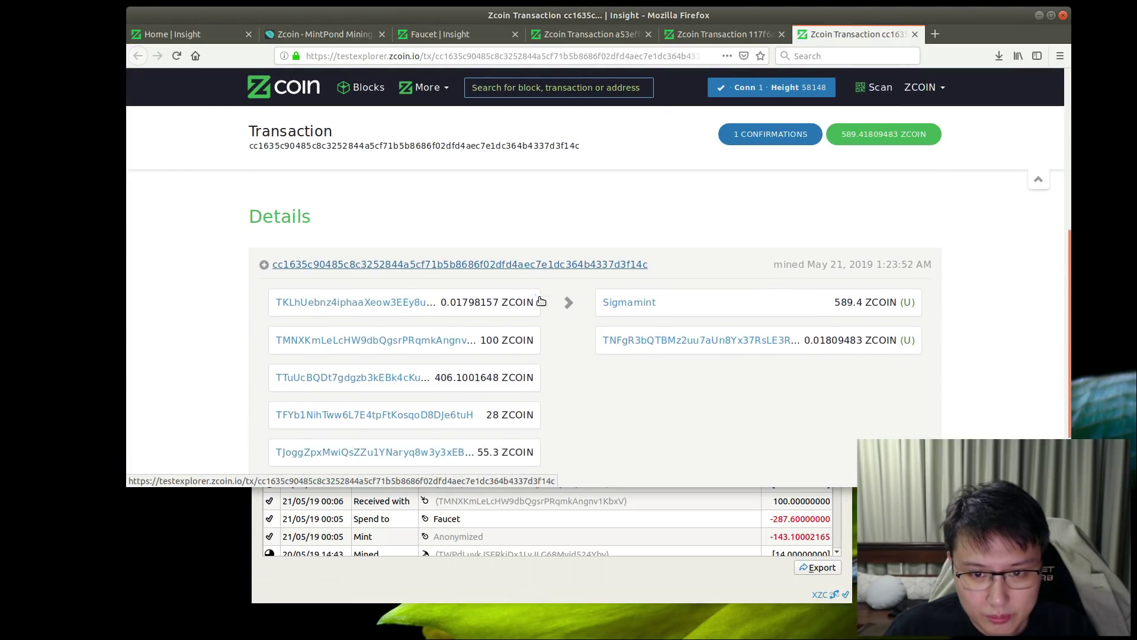
{"action": "left_click", "coordinate": [264, 261]}
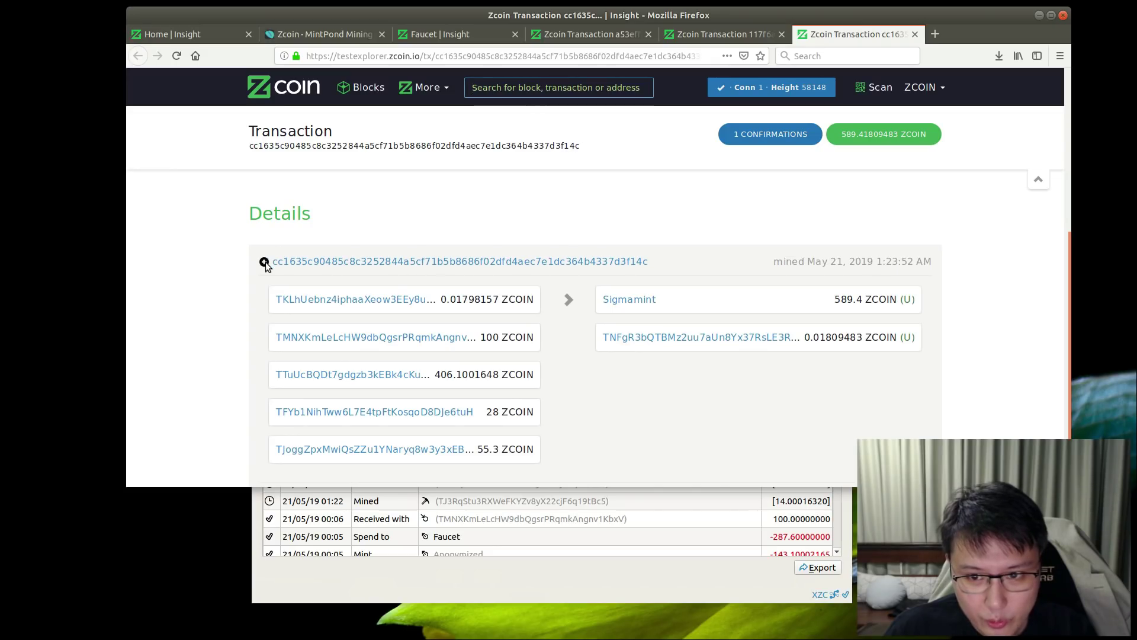
{"action": "scroll", "coordinate": [757, 324], "scroll_direction": "down", "scroll_amount": 5}
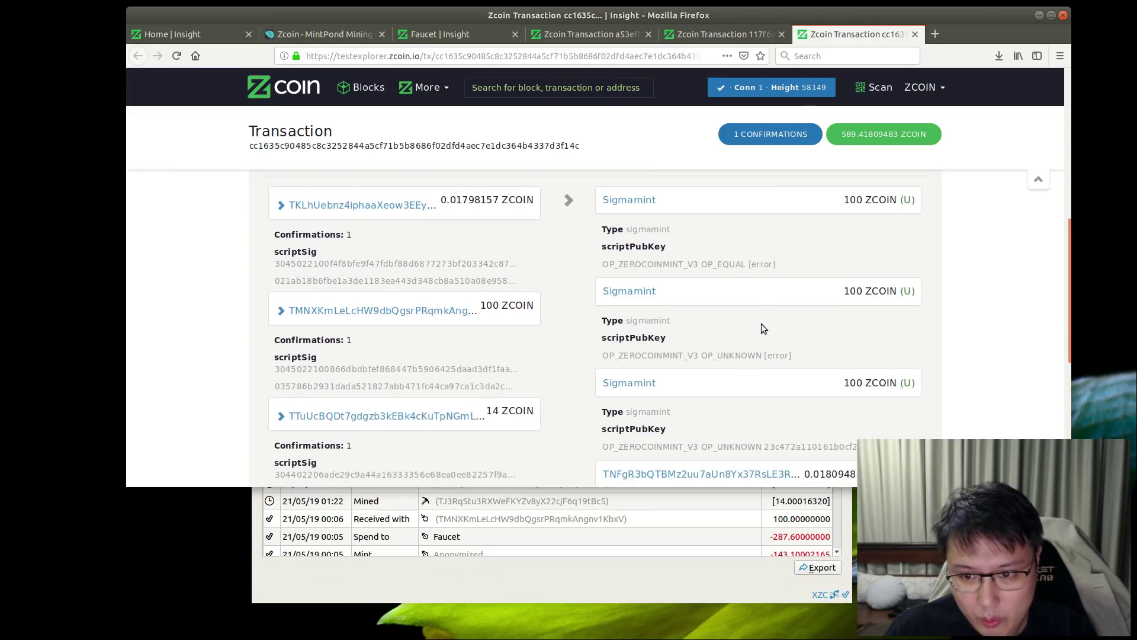
{"action": "scroll", "coordinate": [865, 290], "scroll_direction": "up", "scroll_amount": 7}
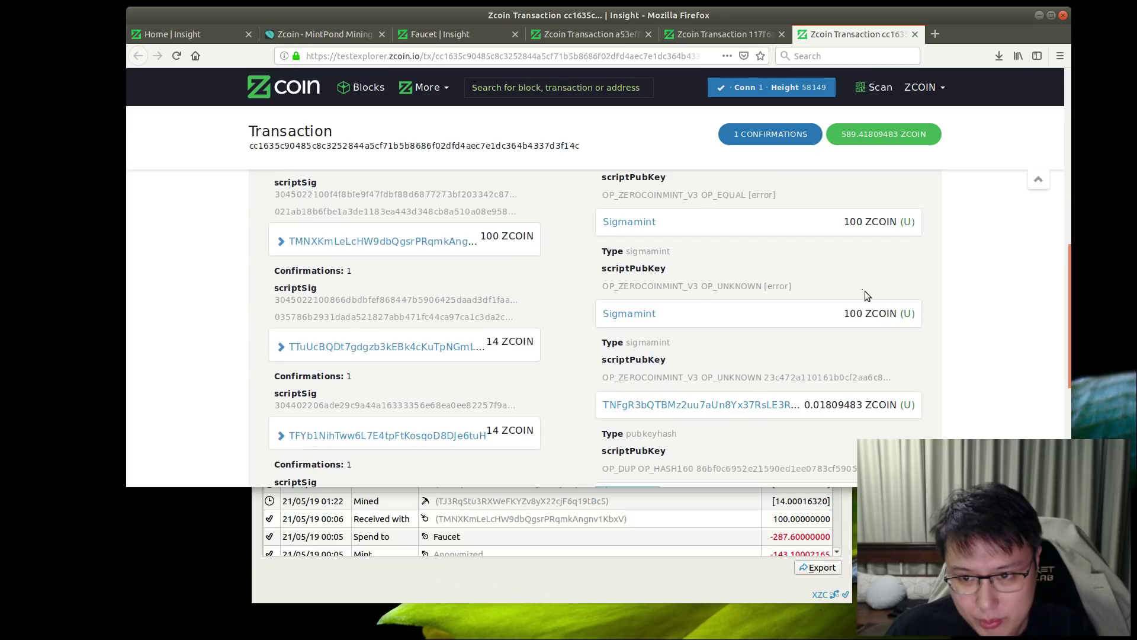
{"action": "scroll", "coordinate": [898, 280], "scroll_direction": "down", "scroll_amount": 5}
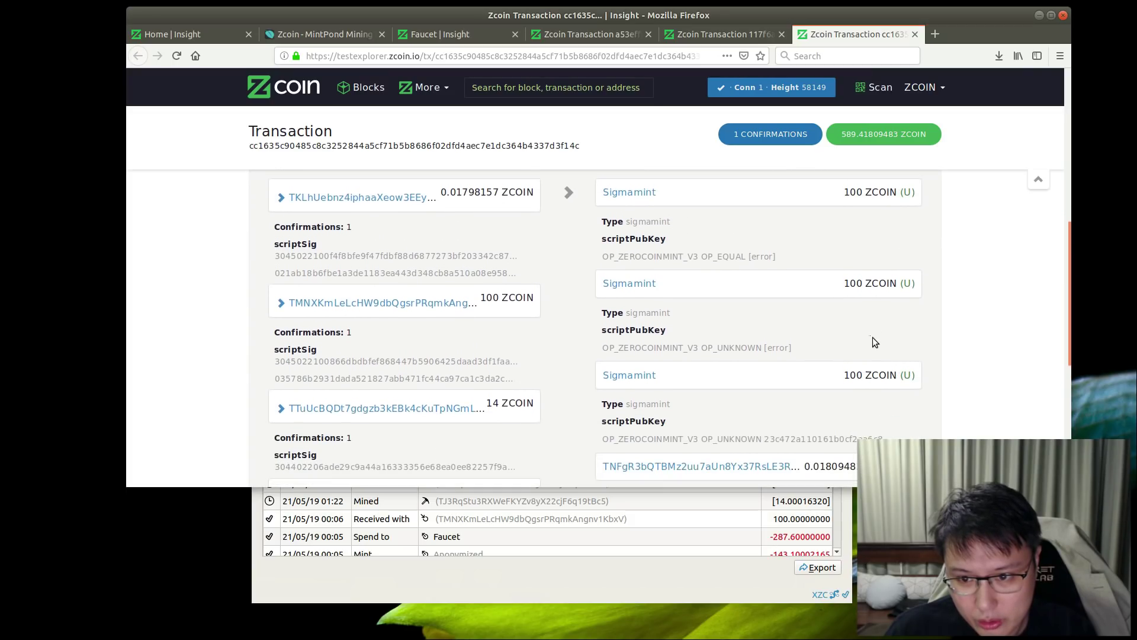
Reveal all Sigmamint outputs of 100, 10, 1 and 0.1 ZCOIN, then return to Details
{"action": "left_click", "coordinate": [631, 415]}
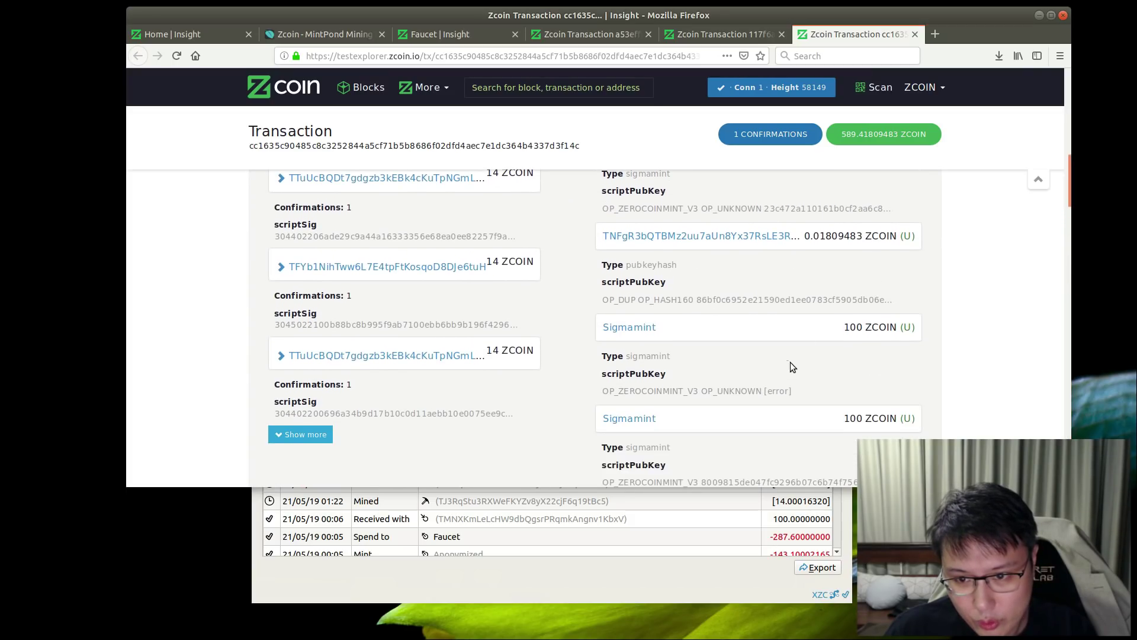
{"action": "scroll", "coordinate": [835, 349], "scroll_direction": "down", "scroll_amount": 2}
{"action": "scroll", "coordinate": [883, 315], "scroll_direction": "down", "scroll_amount": 3}
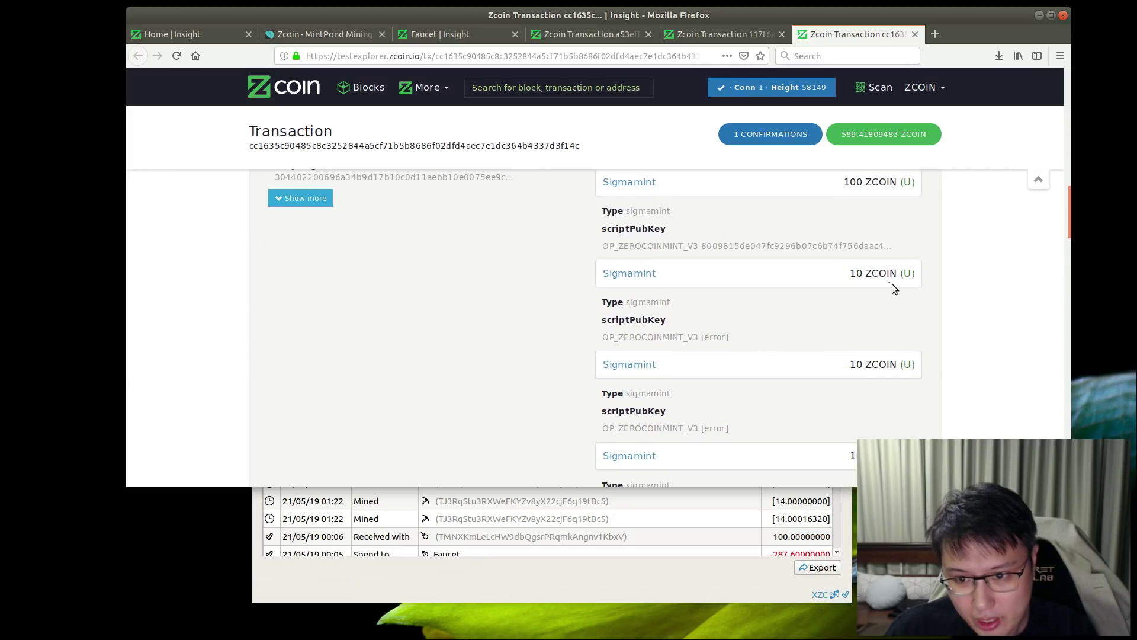
{"action": "scroll", "coordinate": [891, 245], "scroll_direction": "up", "scroll_amount": 1}
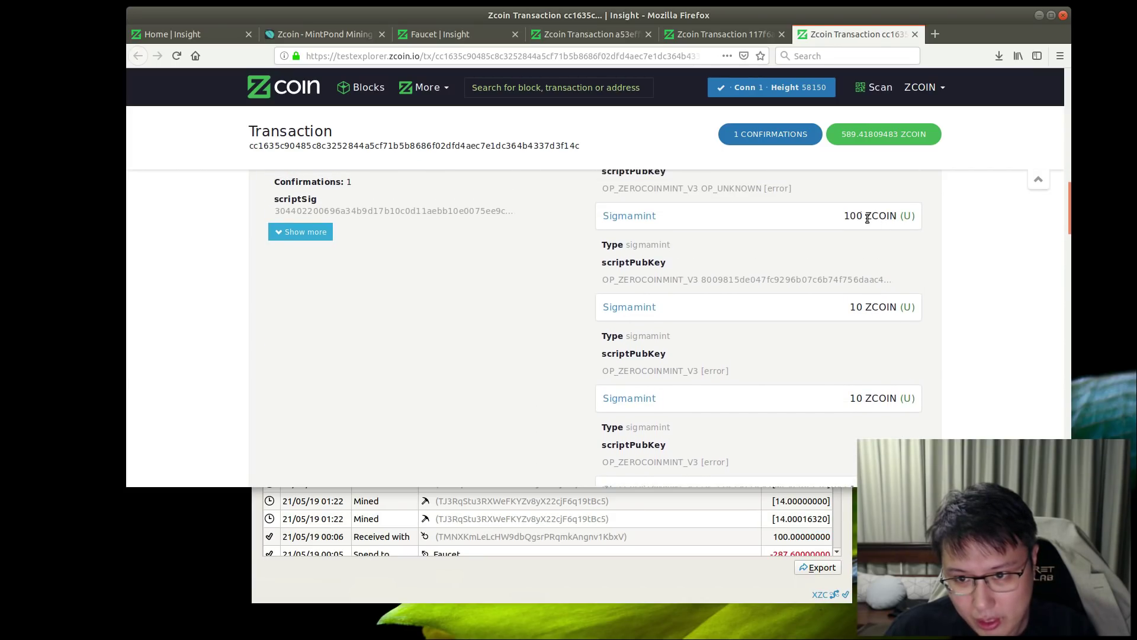
{"action": "scroll", "coordinate": [894, 273], "scroll_direction": "down", "scroll_amount": 4}
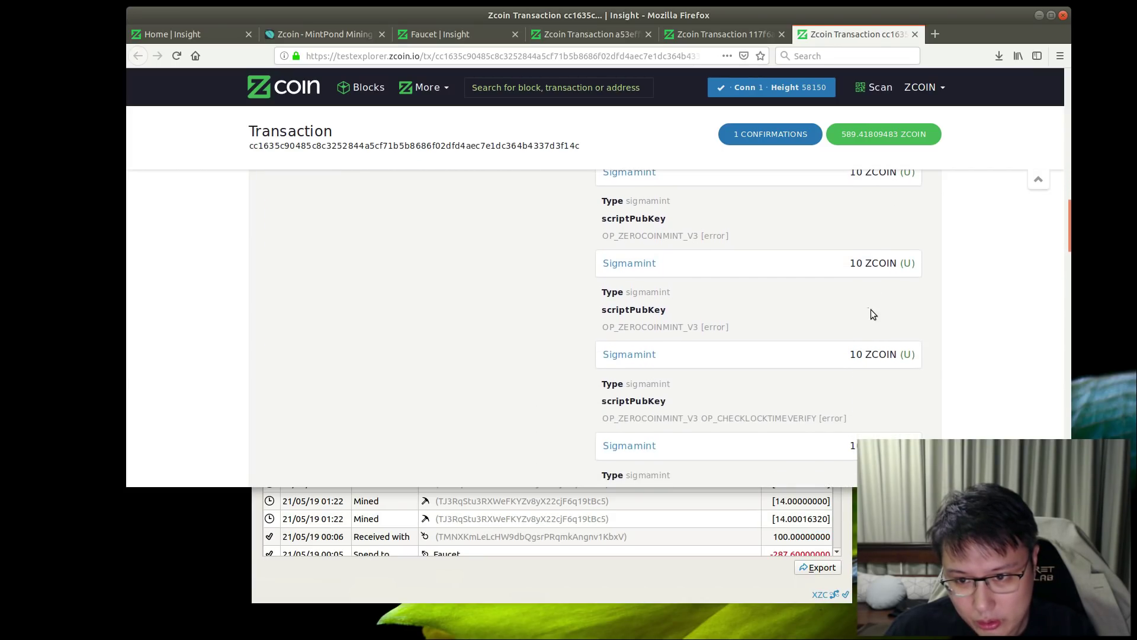
{"action": "scroll", "coordinate": [875, 334], "scroll_direction": "down", "scroll_amount": 6}
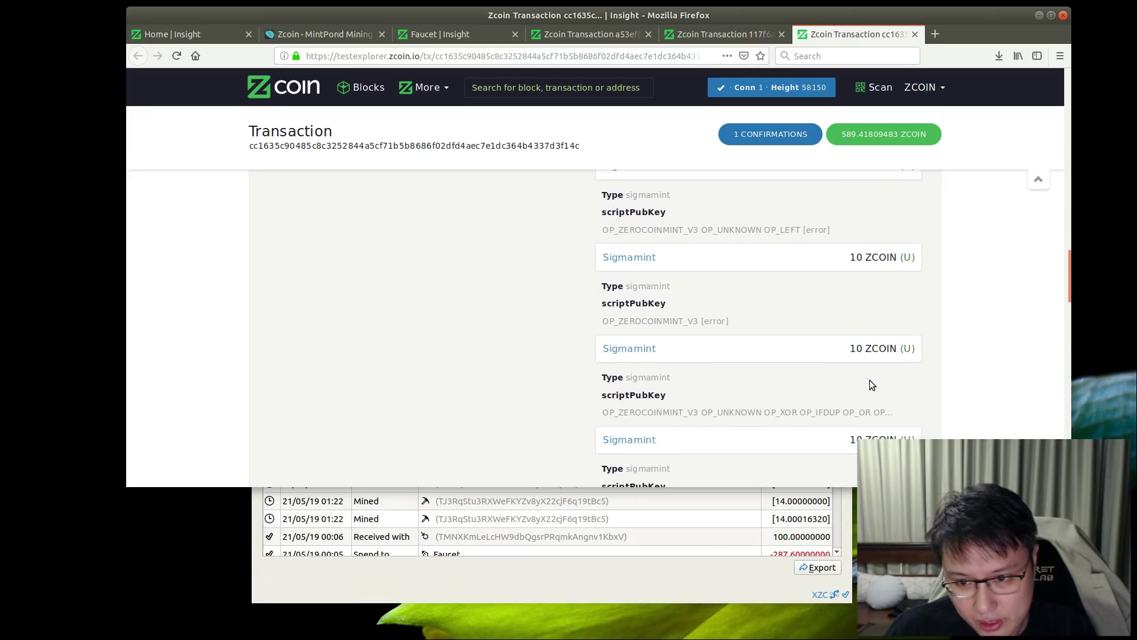
{"action": "scroll", "coordinate": [870, 365], "scroll_direction": "down", "scroll_amount": 4}
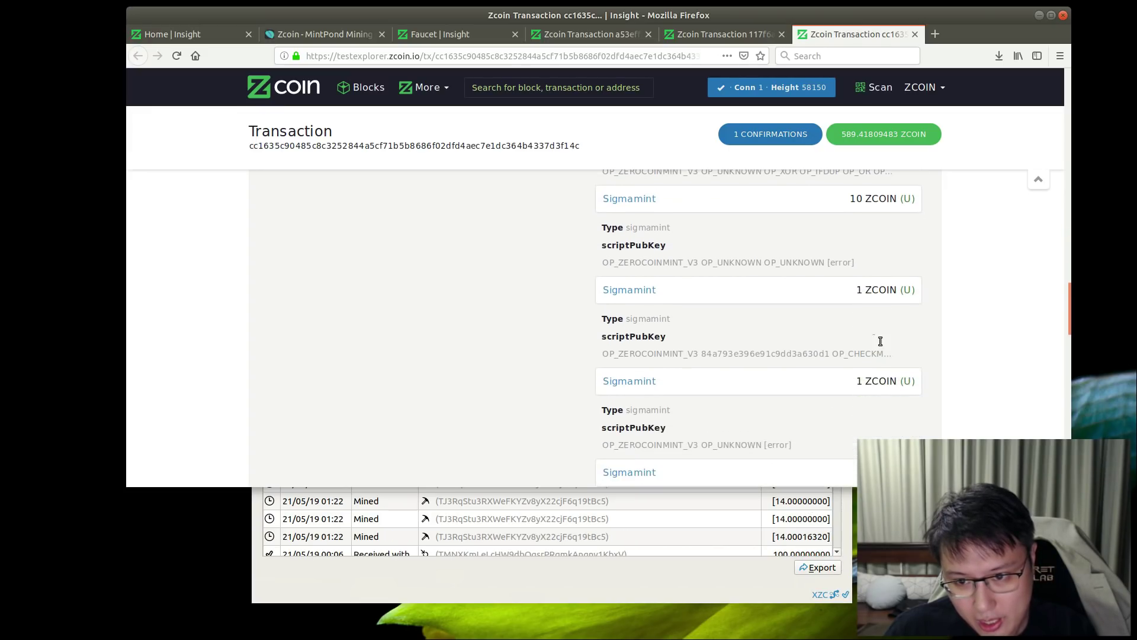
{"action": "scroll", "coordinate": [889, 326], "scroll_direction": "down", "scroll_amount": 10}
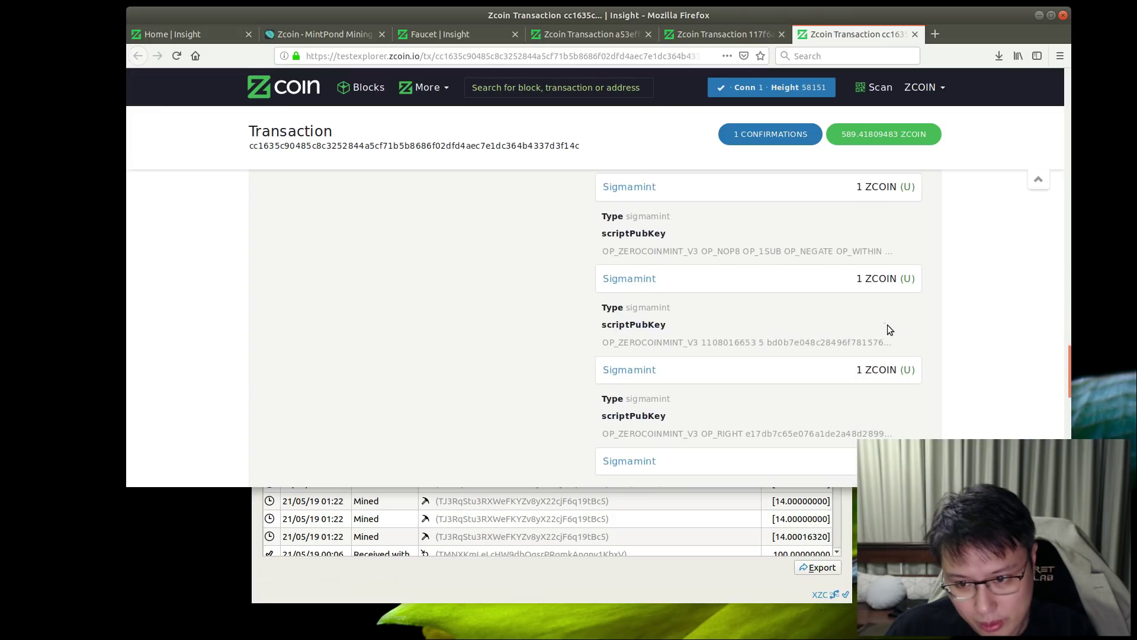
{"action": "scroll", "coordinate": [887, 329], "scroll_direction": "down", "scroll_amount": 3}
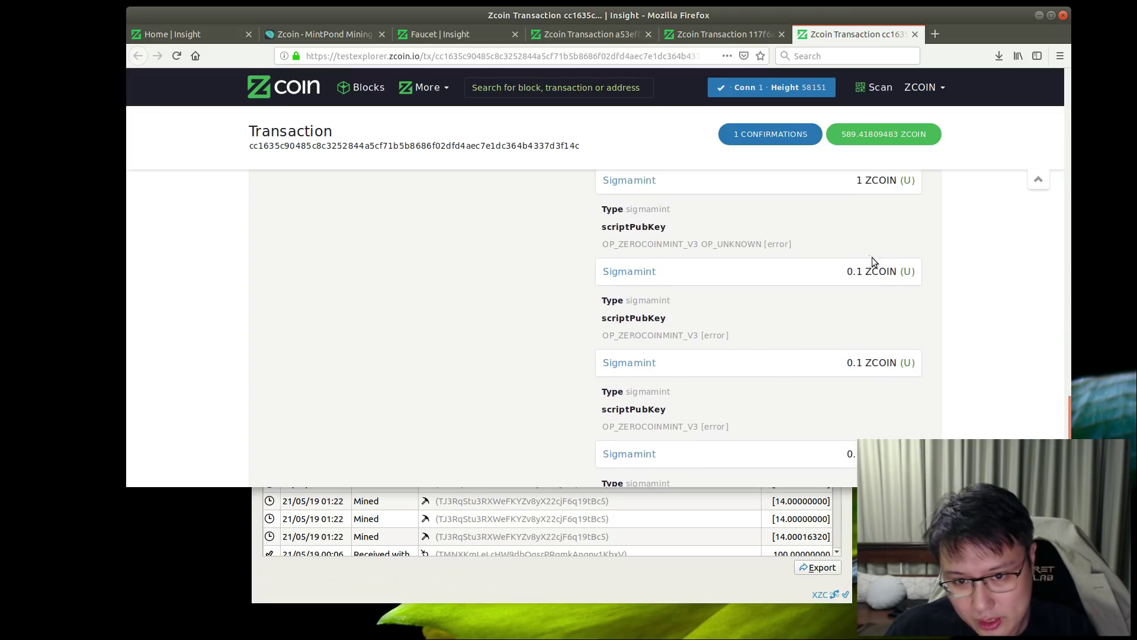
{"action": "scroll", "coordinate": [848, 254], "scroll_direction": "down", "scroll_amount": 4}
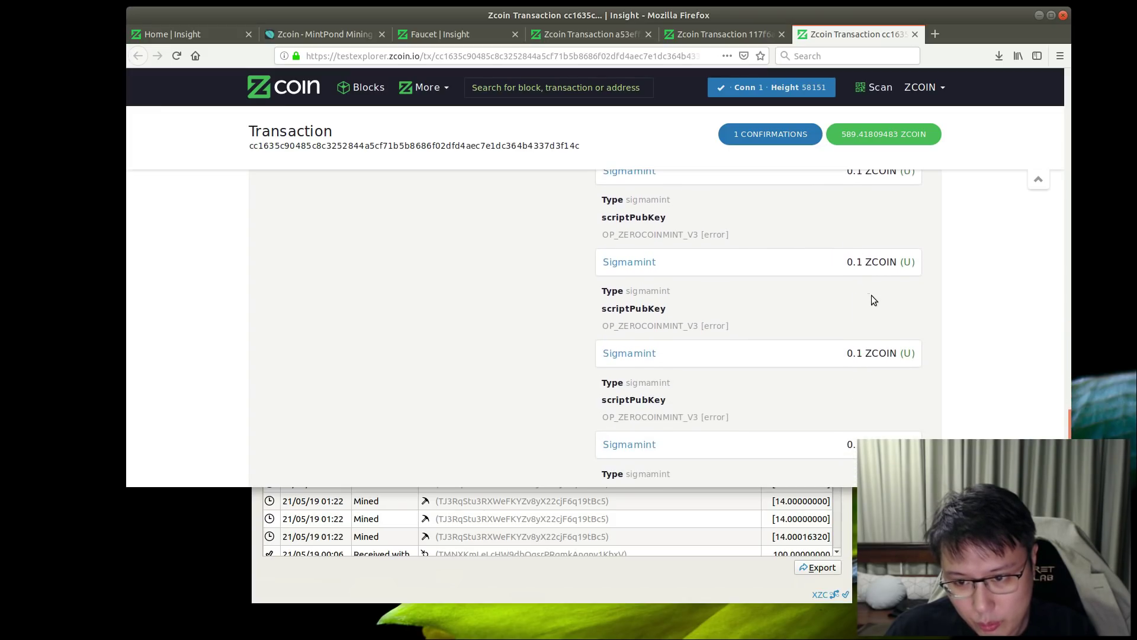
{"action": "scroll", "coordinate": [1052, 227], "scroll_direction": "up", "scroll_amount": 15}
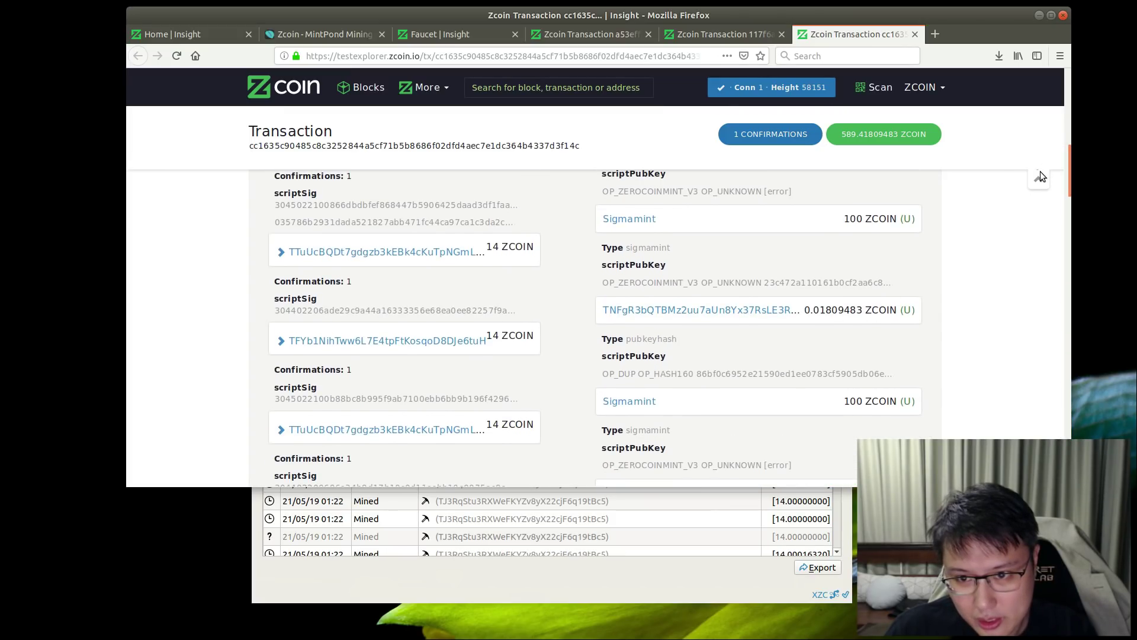
{"action": "scroll", "coordinate": [998, 214], "scroll_direction": "up", "scroll_amount": 8}
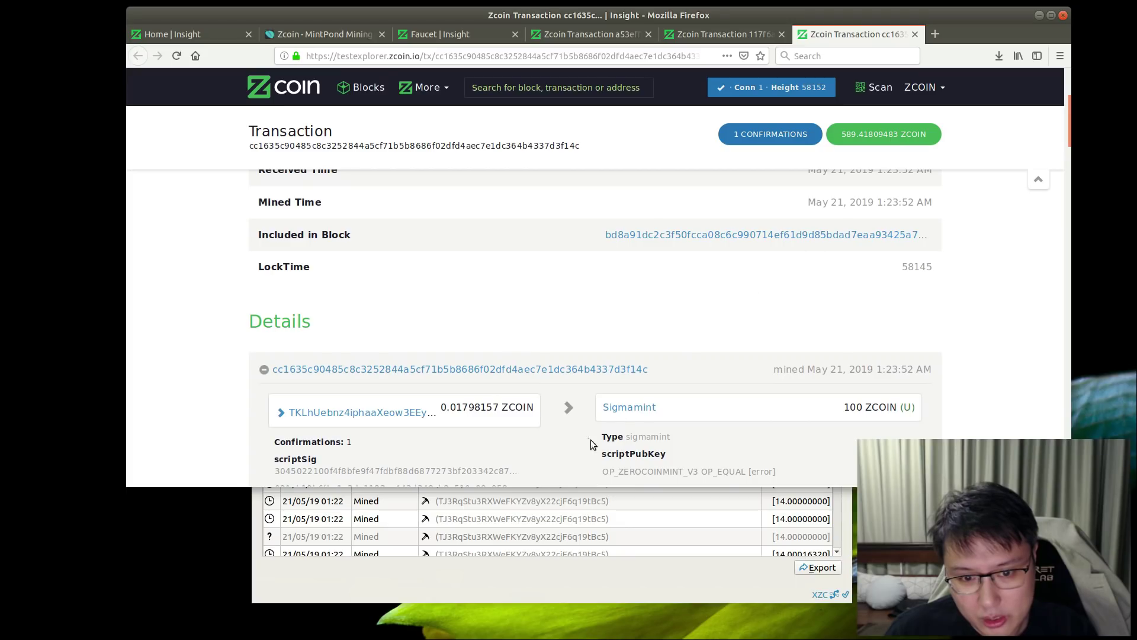
In the wallet history, select the −712.8 XZC Faucet spend and bring up its context menu
{"action": "left_click", "coordinate": [477, 579]}
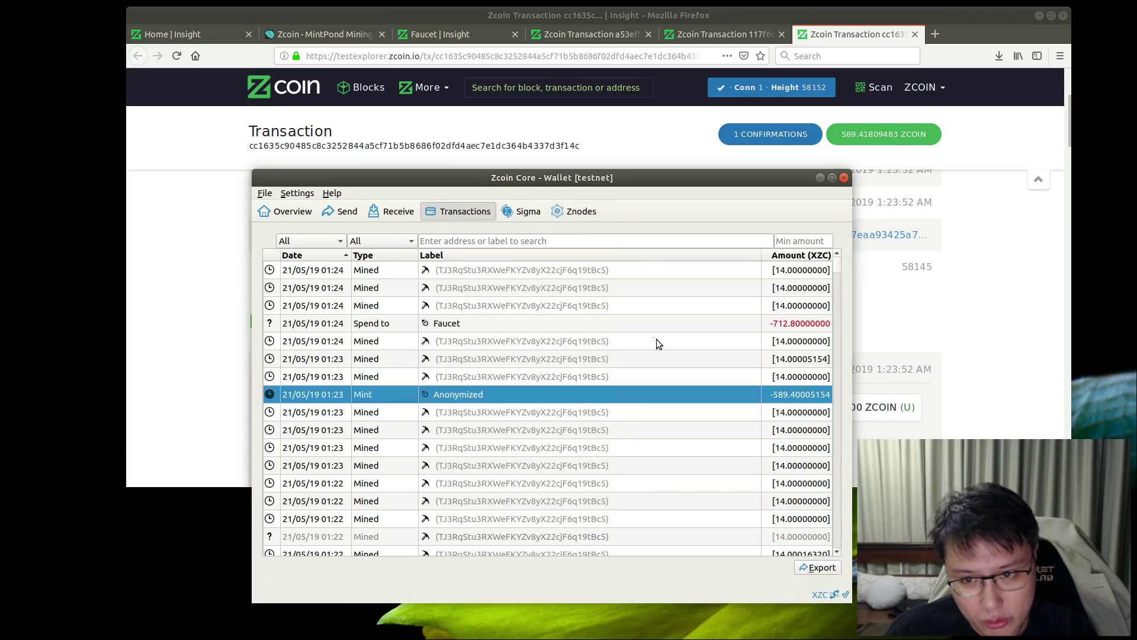
{"action": "left_click", "coordinate": [513, 214]}
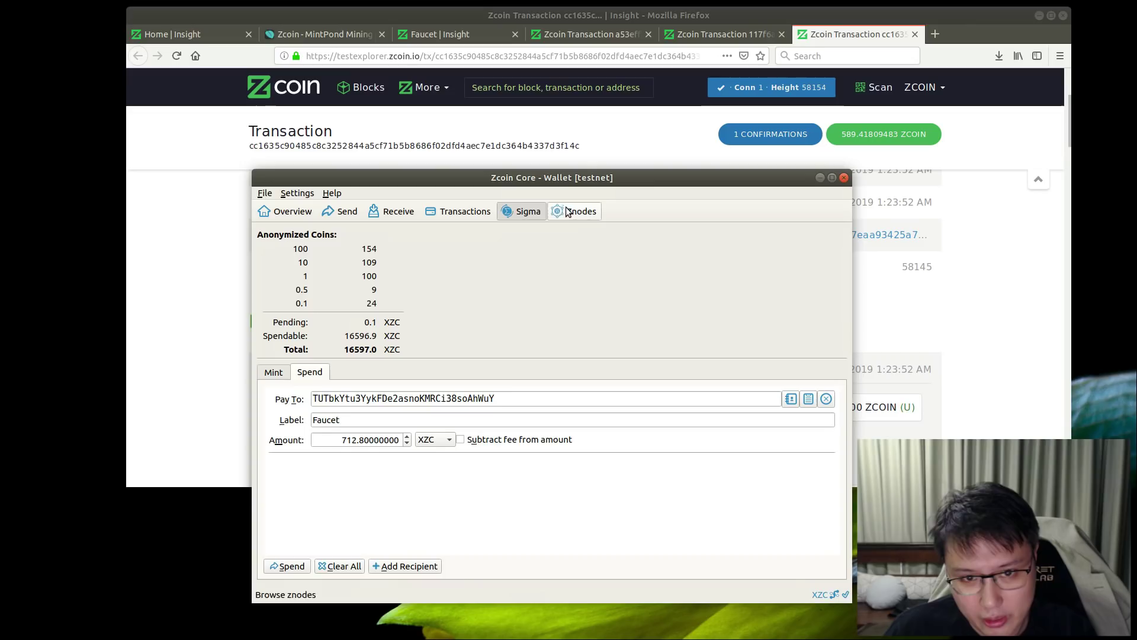
{"action": "left_click", "coordinate": [468, 212]}
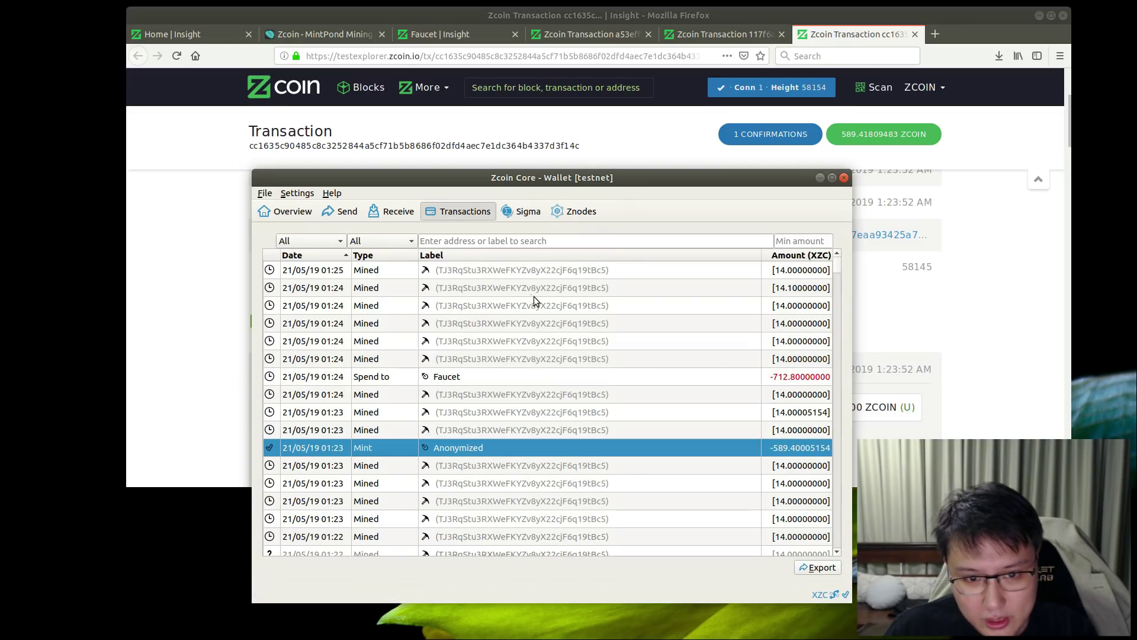
{"action": "left_click", "coordinate": [375, 379]}
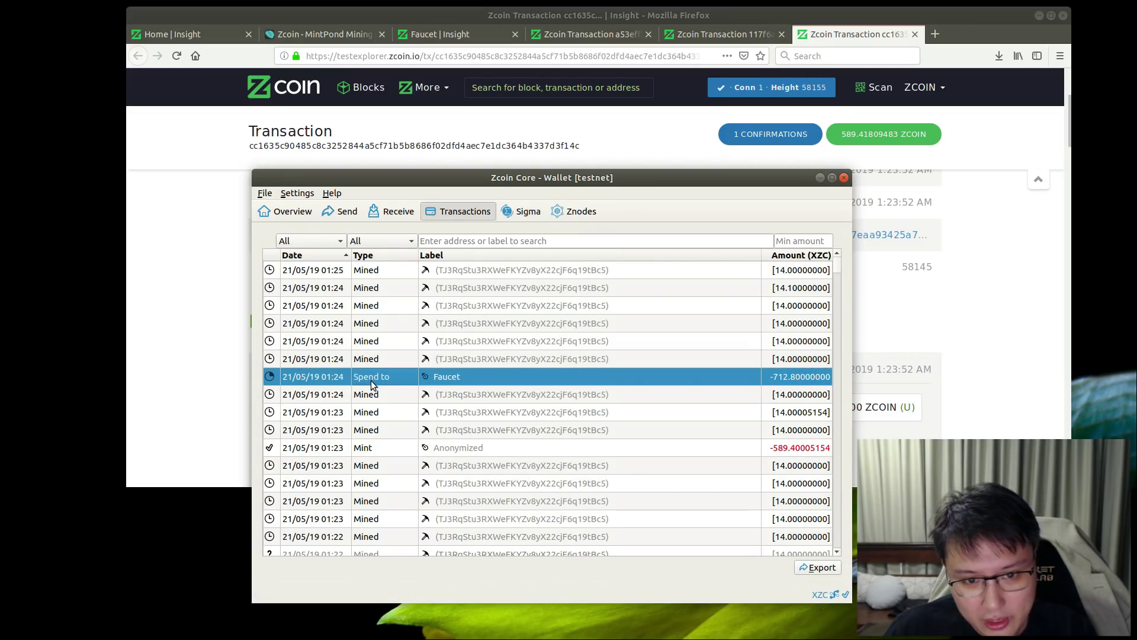
{"action": "right_click", "coordinate": [641, 380]}
Show the 712.8 XZC spend in the block explorer and expand its details
{"action": "left_click", "coordinate": [688, 538]}
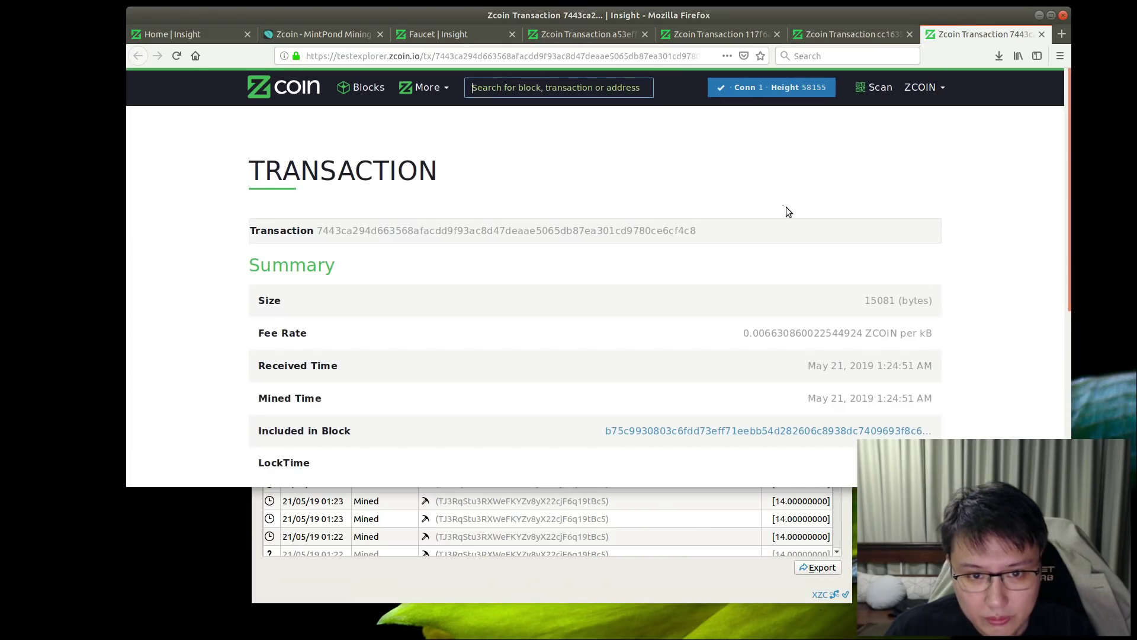
{"action": "scroll", "coordinate": [801, 219], "scroll_direction": "down", "scroll_amount": 5}
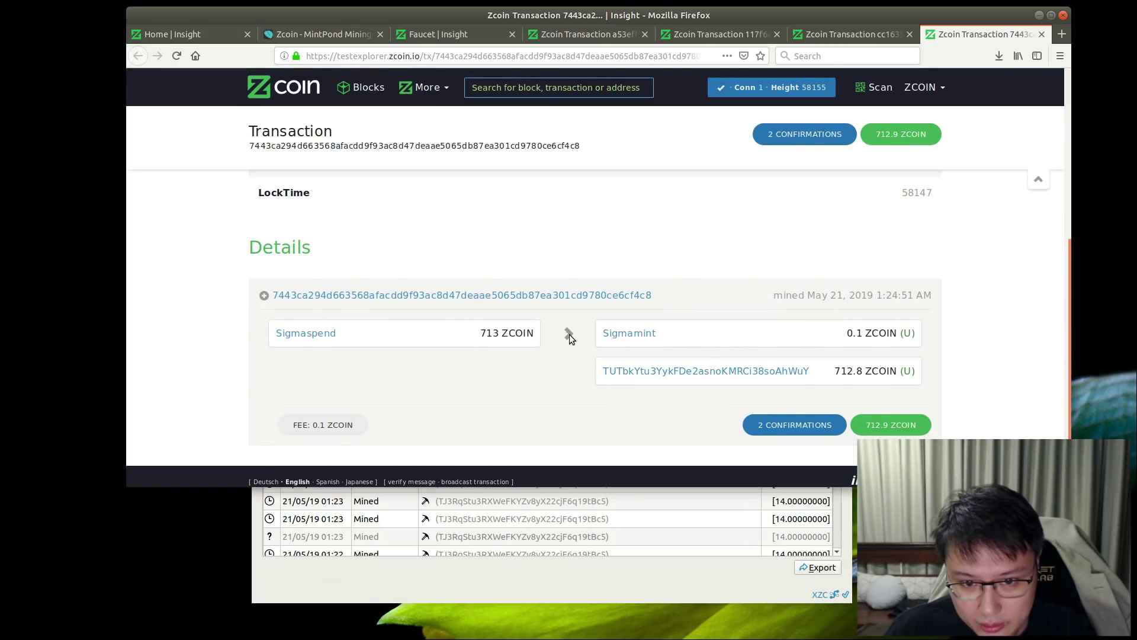
{"action": "left_click", "coordinate": [264, 295]}
{"action": "scroll", "coordinate": [715, 314], "scroll_direction": "down", "scroll_amount": 4}
{"action": "scroll", "coordinate": [750, 305], "scroll_direction": "up", "scroll_amount": 2}
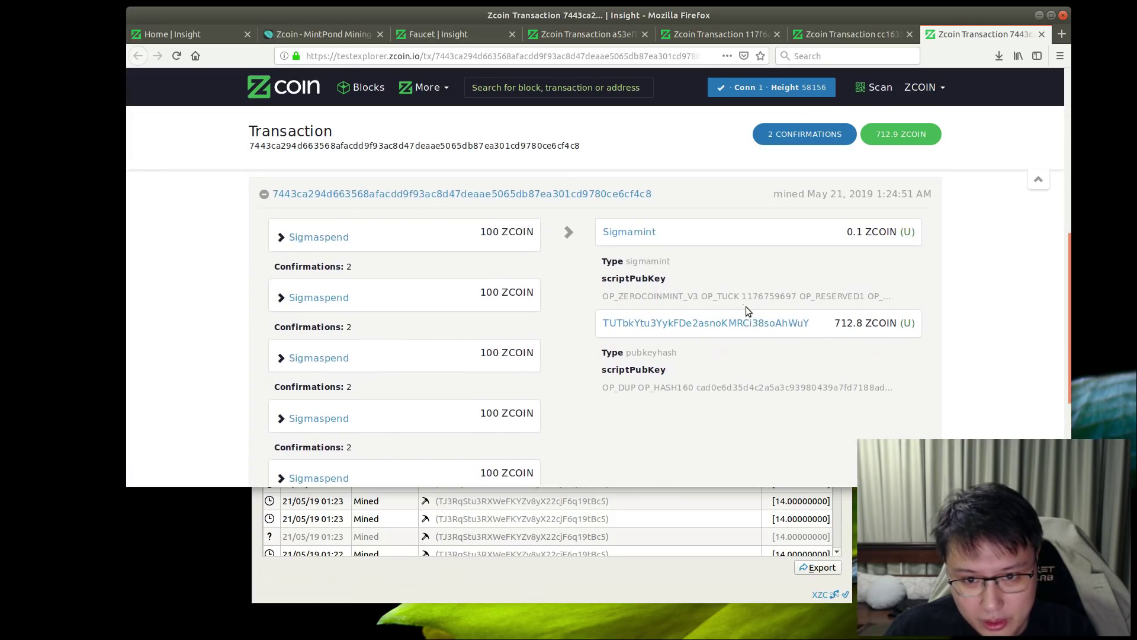
{"action": "scroll", "coordinate": [361, 317], "scroll_direction": "down", "scroll_amount": 2}
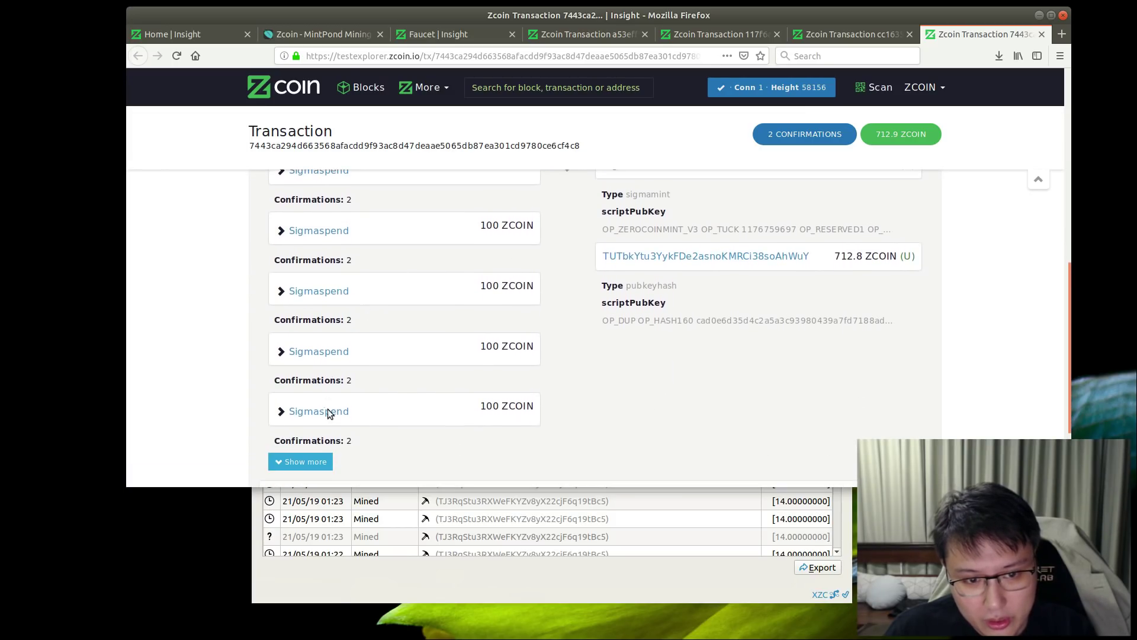
Reveal the remaining Sigmaspend inputs, review them, and collapse the details again
{"action": "left_click", "coordinate": [300, 460]}
{"action": "scroll", "coordinate": [405, 379], "scroll_direction": "up", "scroll_amount": 2}
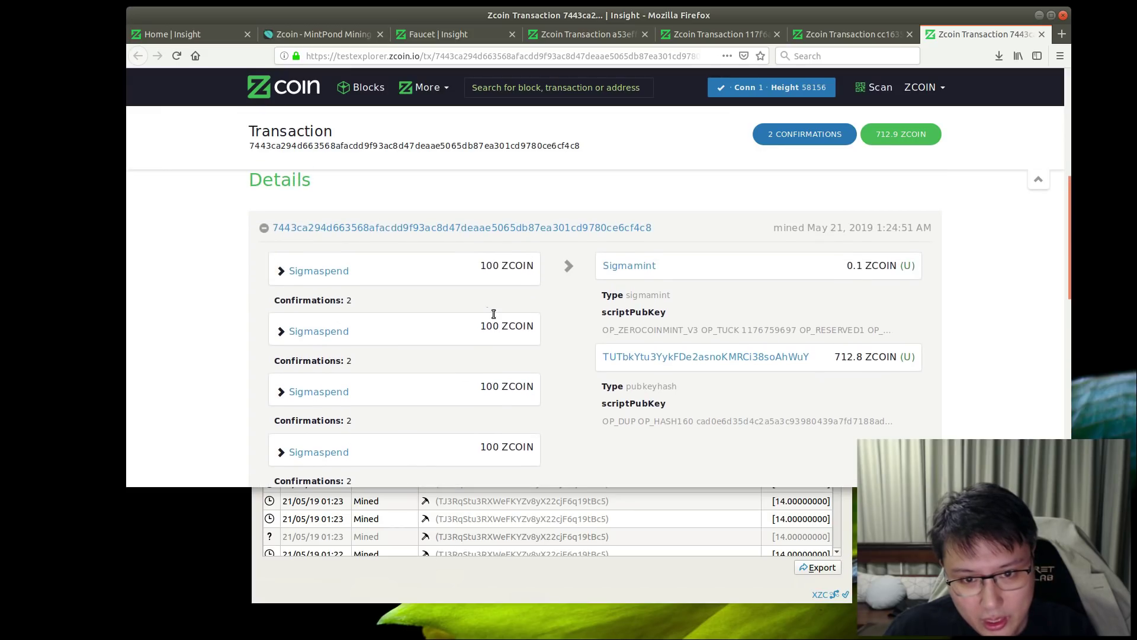
{"action": "scroll", "coordinate": [500, 299], "scroll_direction": "down", "scroll_amount": 4}
{"action": "scroll", "coordinate": [501, 300], "scroll_direction": "down", "scroll_amount": 3}
{"action": "scroll", "coordinate": [505, 312], "scroll_direction": "up", "scroll_amount": 5}
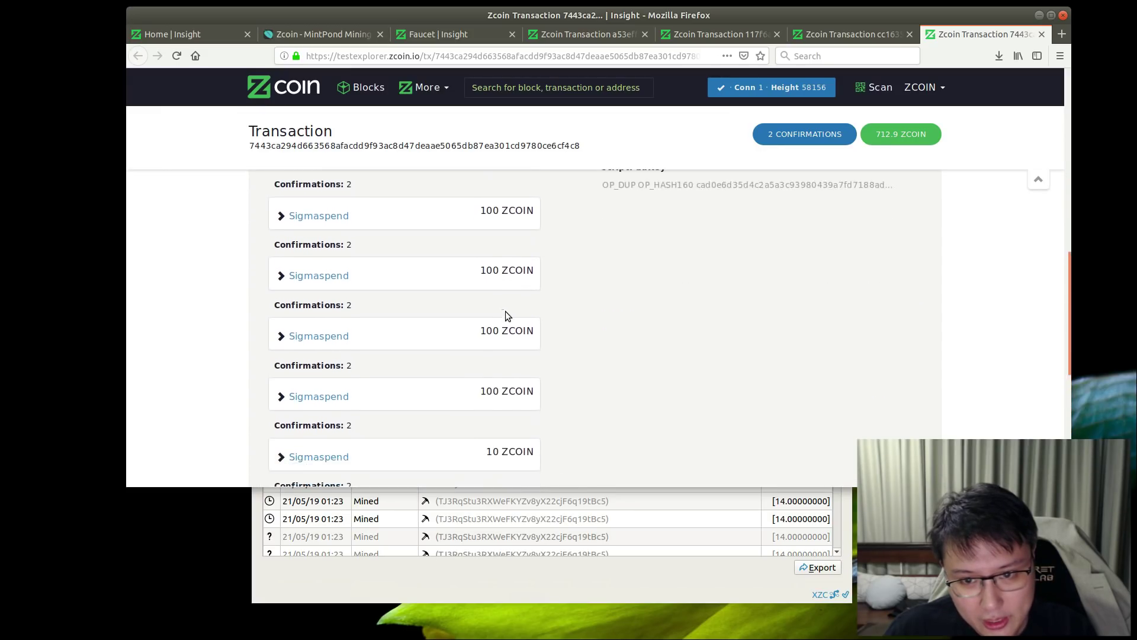
{"action": "scroll", "coordinate": [501, 297], "scroll_direction": "down", "scroll_amount": 6}
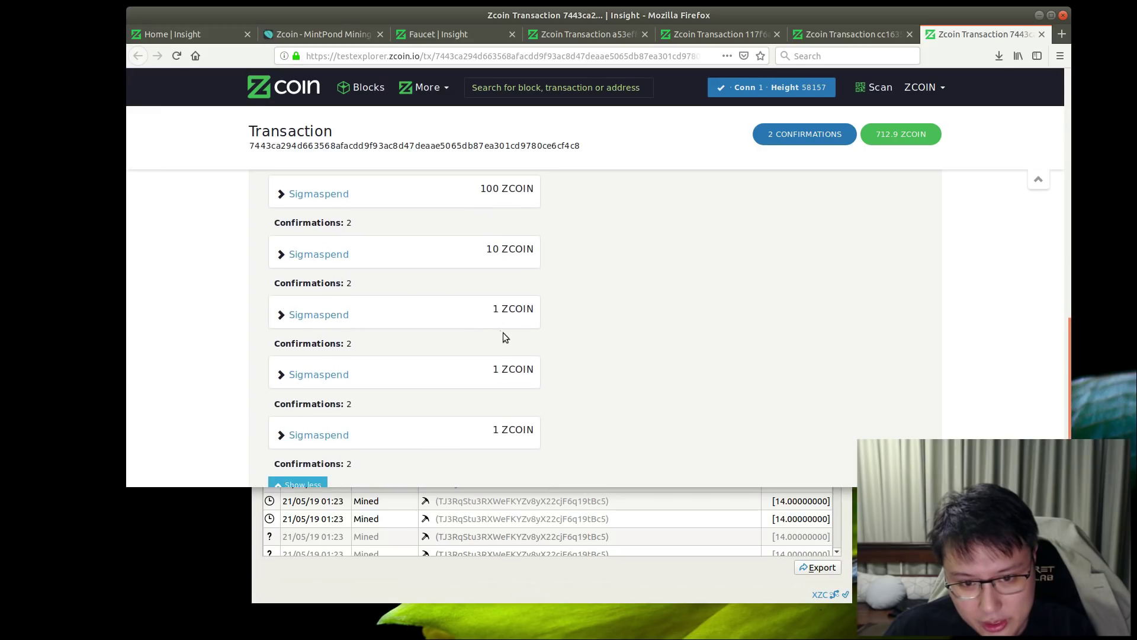
{"action": "scroll", "coordinate": [580, 346], "scroll_direction": "up", "scroll_amount": 6}
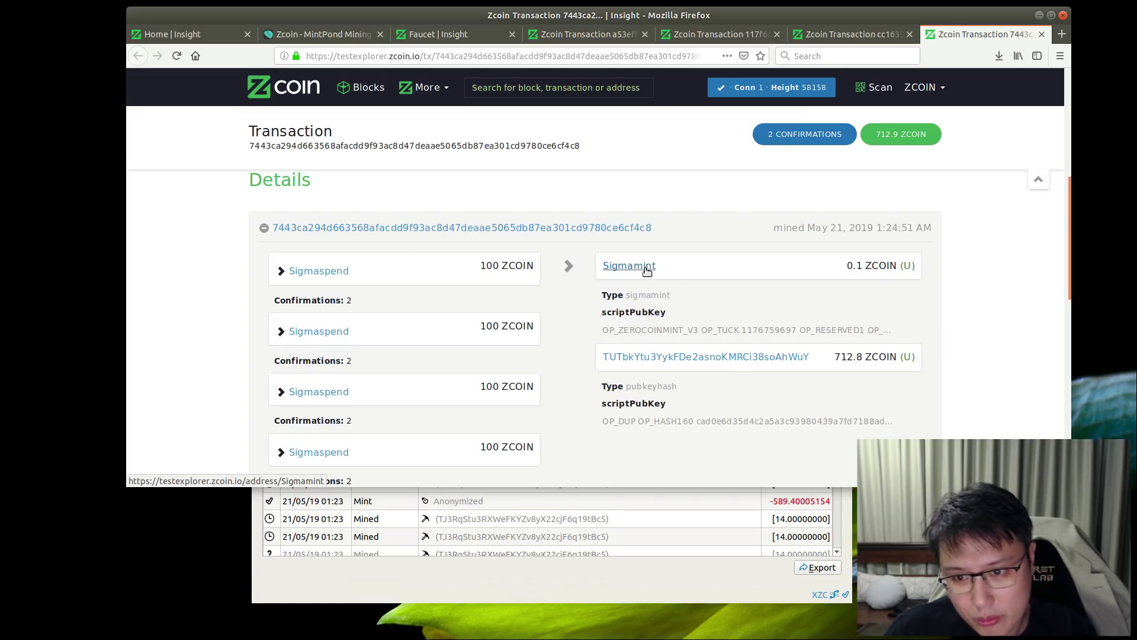
{"action": "left_click", "coordinate": [264, 229]}
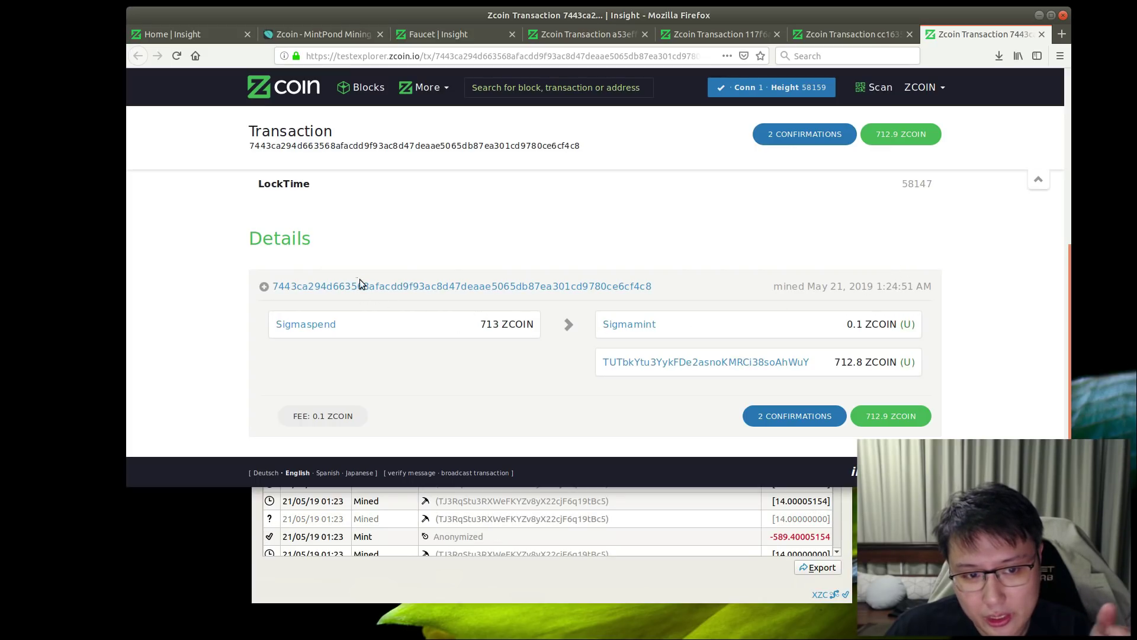
Re-expand the spend and list every Sigmaspend input of 100, 10 and 1 ZCOIN
{"action": "left_click", "coordinate": [265, 288]}
{"action": "scroll", "coordinate": [989, 354], "scroll_direction": "down", "scroll_amount": 3}
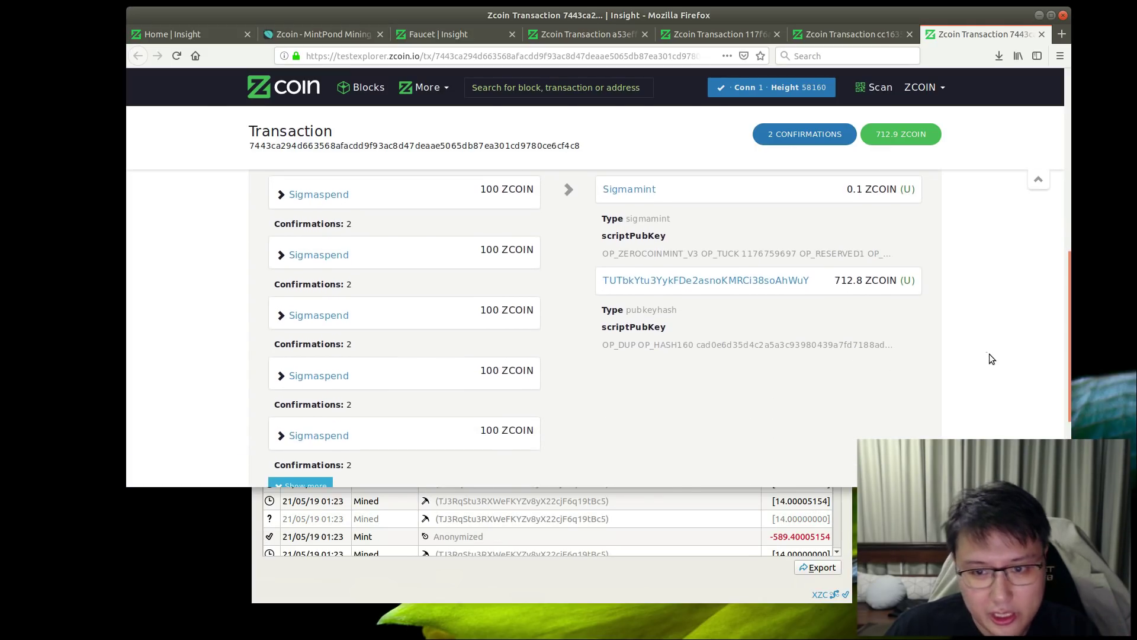
{"action": "scroll", "coordinate": [978, 345], "scroll_direction": "up", "scroll_amount": 1}
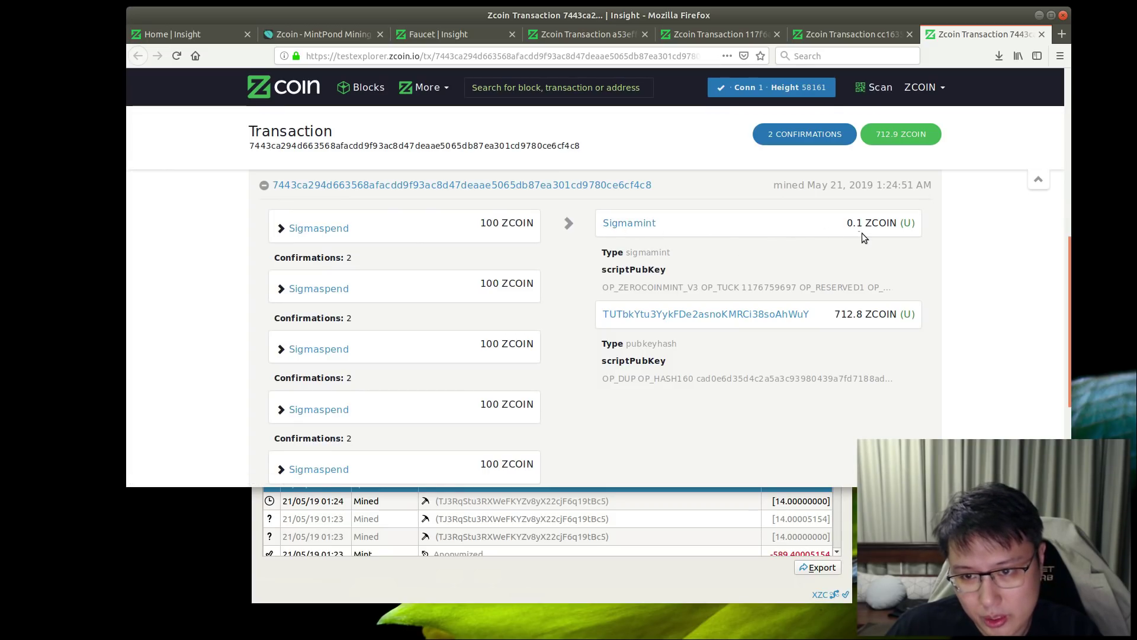
{"action": "scroll", "coordinate": [862, 233], "scroll_direction": "up", "scroll_amount": 1}
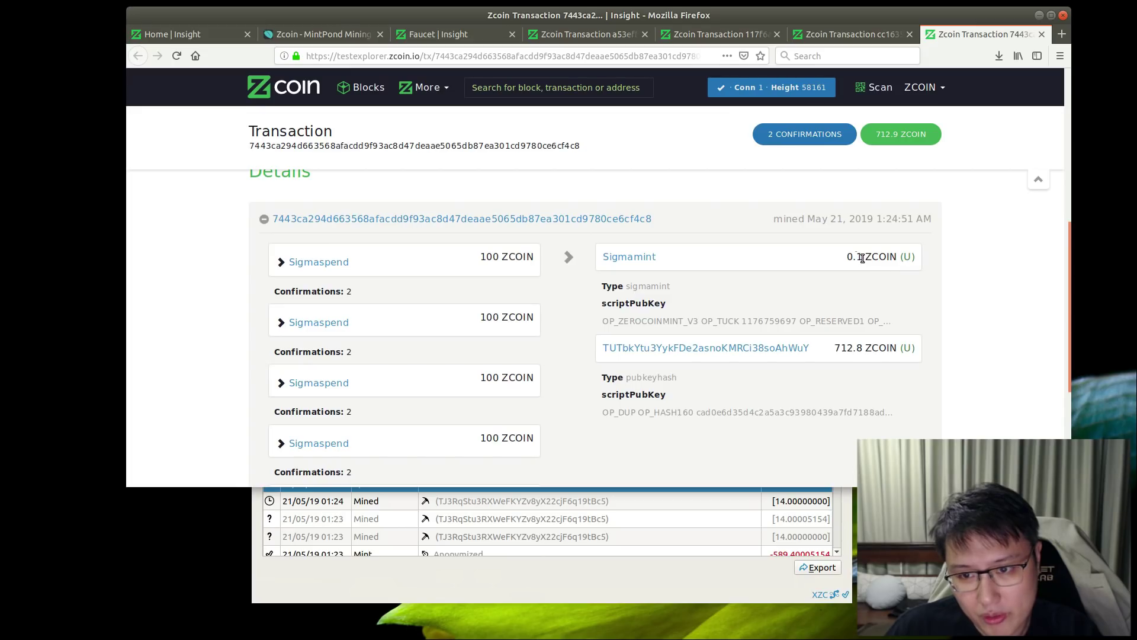
{"action": "scroll", "coordinate": [841, 292], "scroll_direction": "up", "scroll_amount": 4}
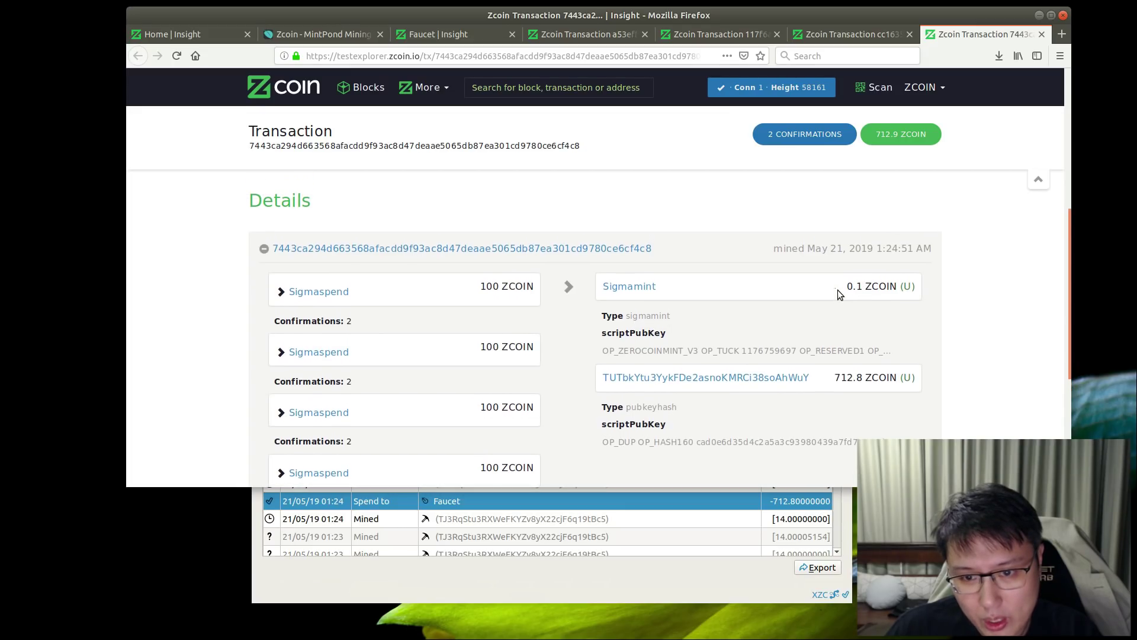
{"action": "scroll", "coordinate": [829, 290], "scroll_direction": "up", "scroll_amount": 5}
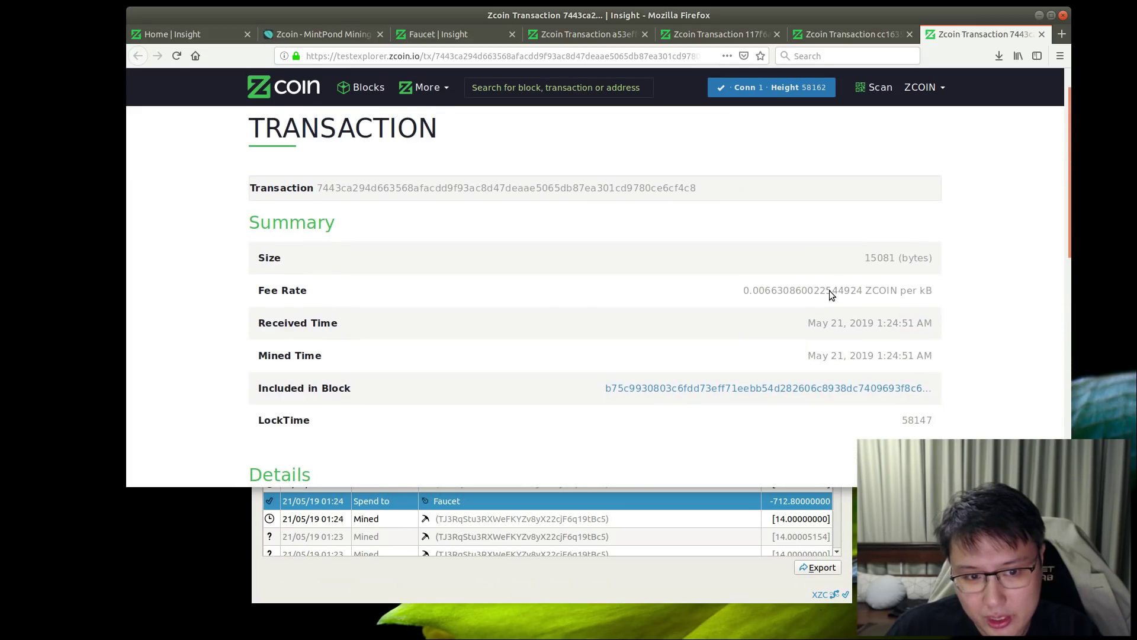
{"action": "scroll", "coordinate": [829, 291], "scroll_direction": "down", "scroll_amount": 15}
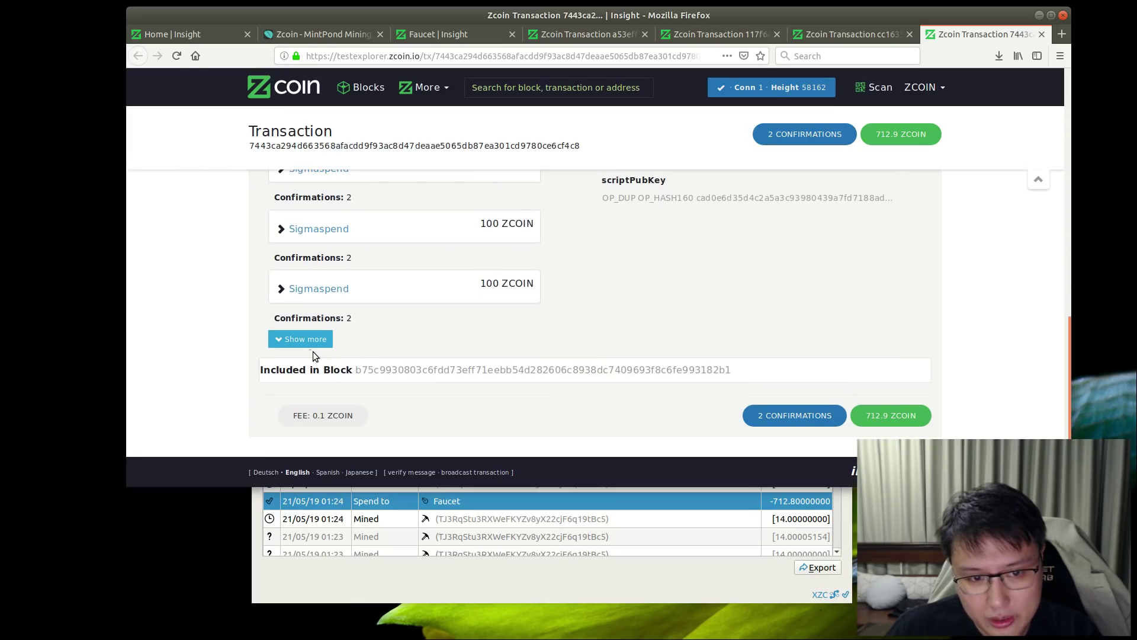
{"action": "left_click", "coordinate": [315, 345]}
{"action": "scroll", "coordinate": [324, 398], "scroll_direction": "down", "scroll_amount": 10}
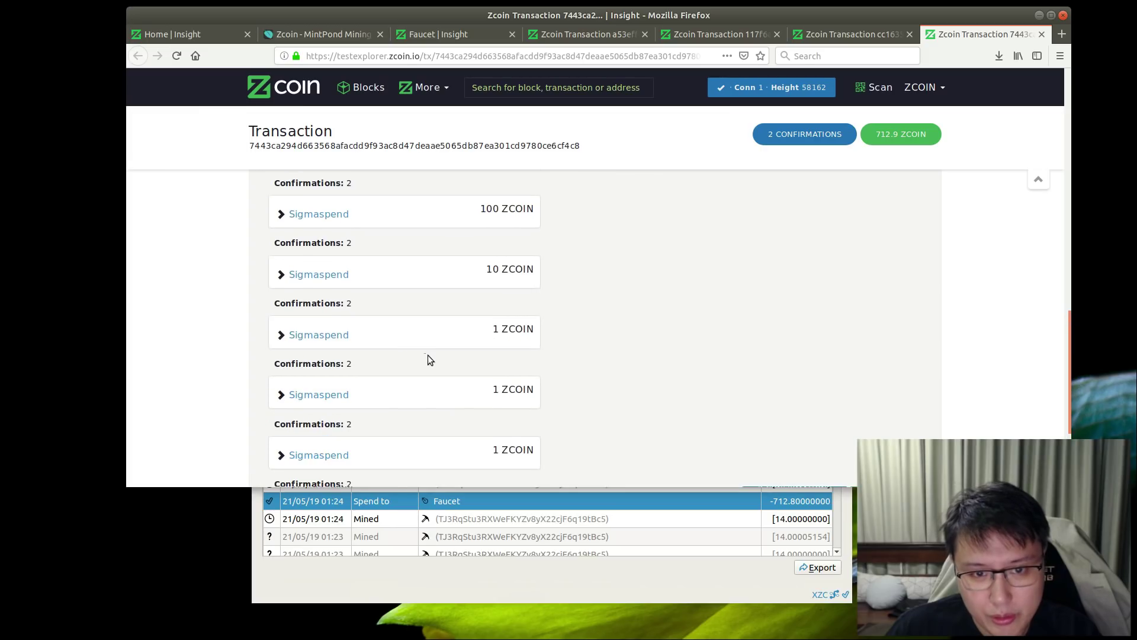
{"action": "scroll", "coordinate": [428, 354], "scroll_direction": "up", "scroll_amount": 8}
Clear the Sigma spend form and show the mint form with 9676.54185085 XZC available
{"action": "left_click", "coordinate": [582, 557]}
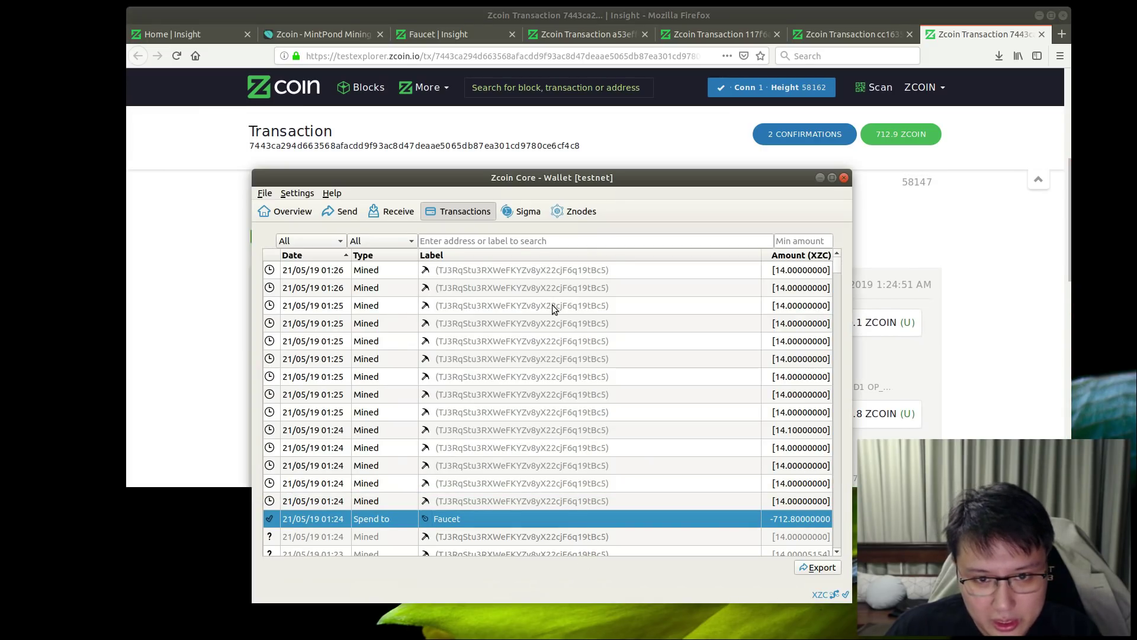
{"action": "left_click", "coordinate": [517, 214]}
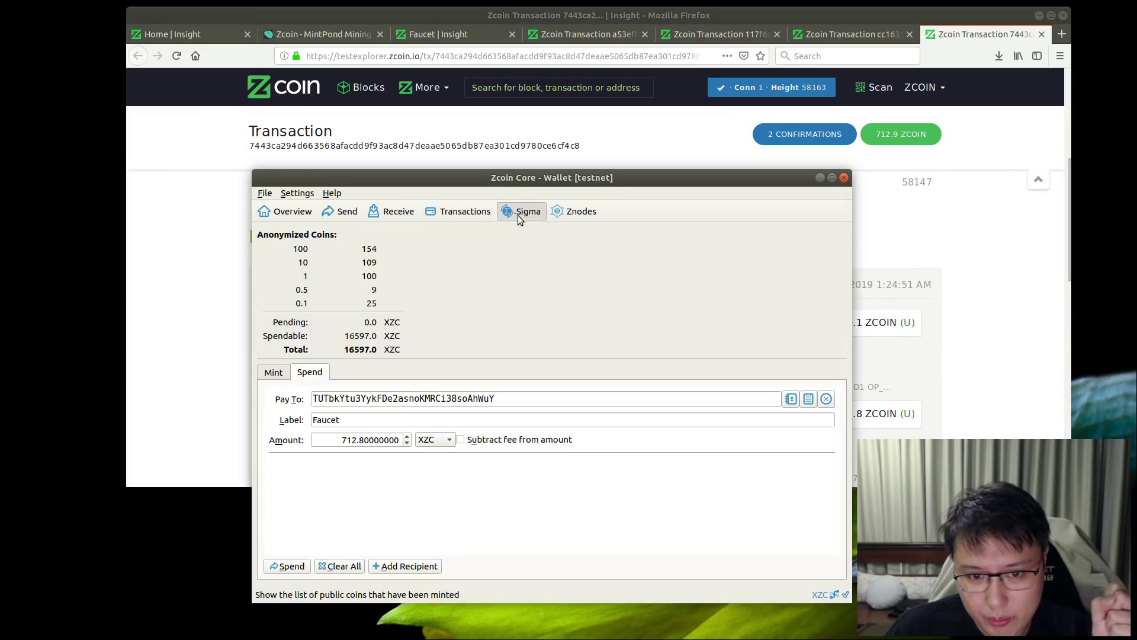
{"action": "left_click", "coordinate": [270, 374]}
{"action": "left_click", "coordinate": [306, 373]}
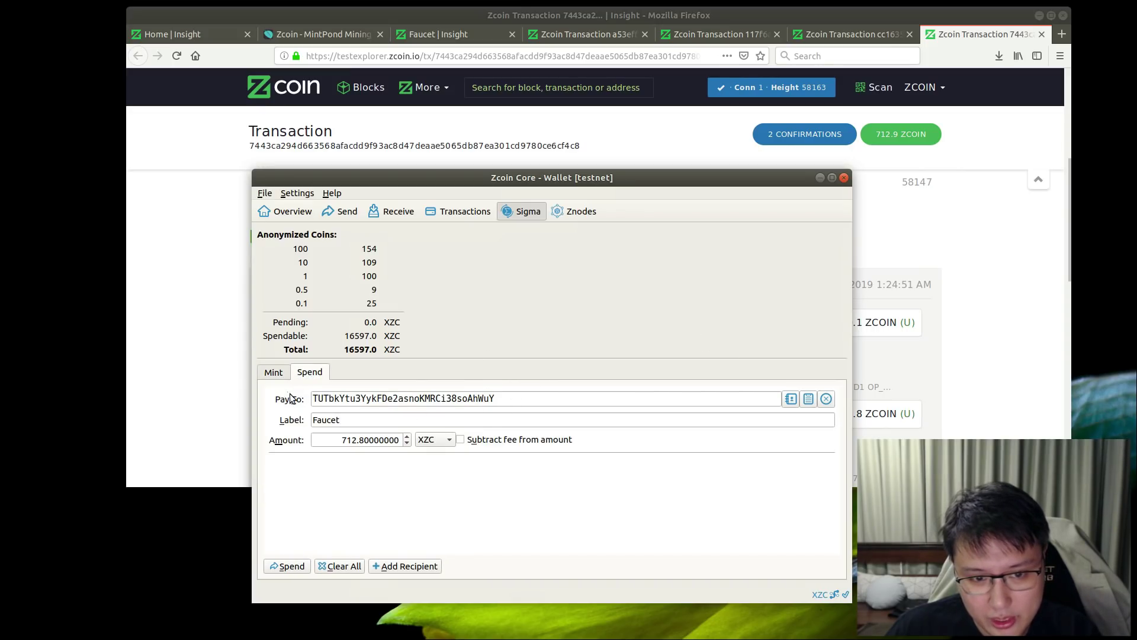
{"action": "left_click", "coordinate": [826, 399]}
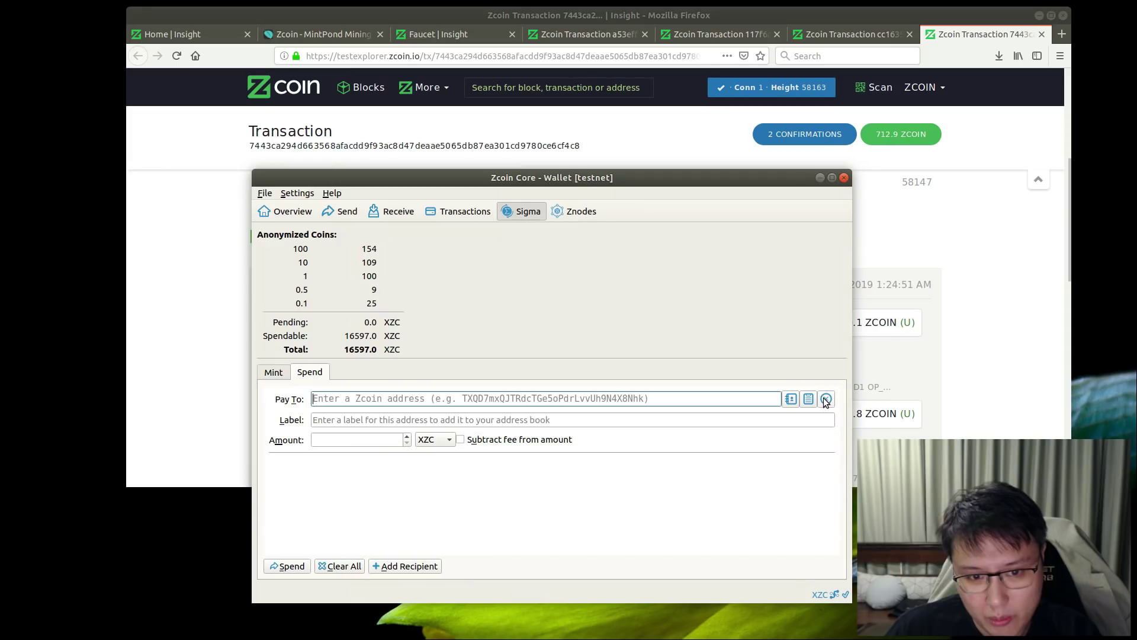
{"action": "left_click", "coordinate": [273, 374]}
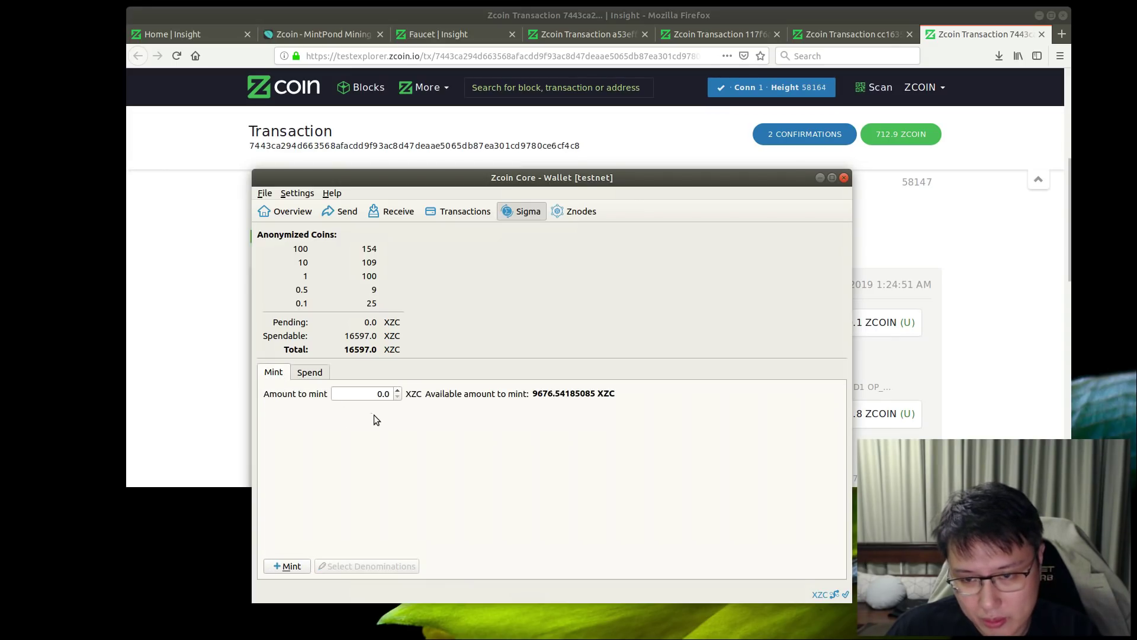